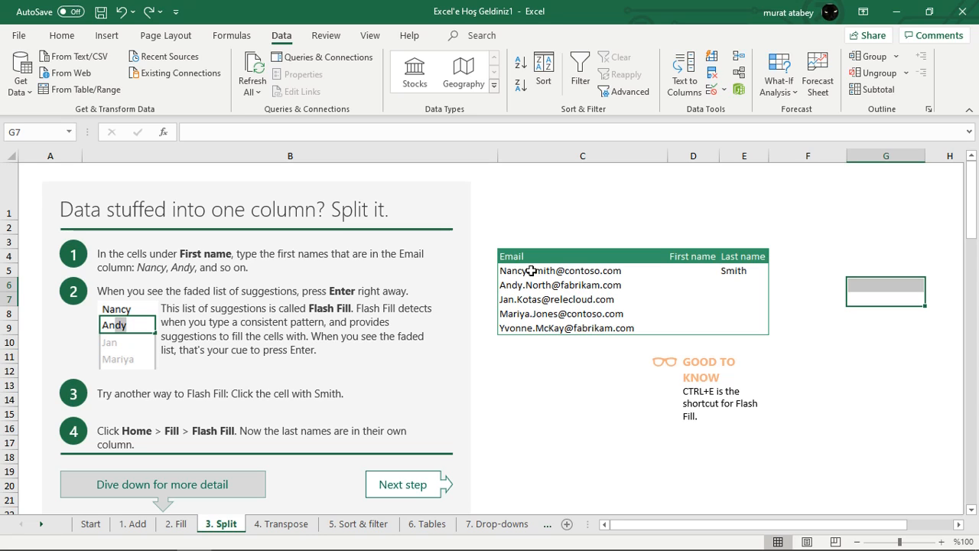
left_click(686, 270)
left_click_drag(575, 272, 576, 329)
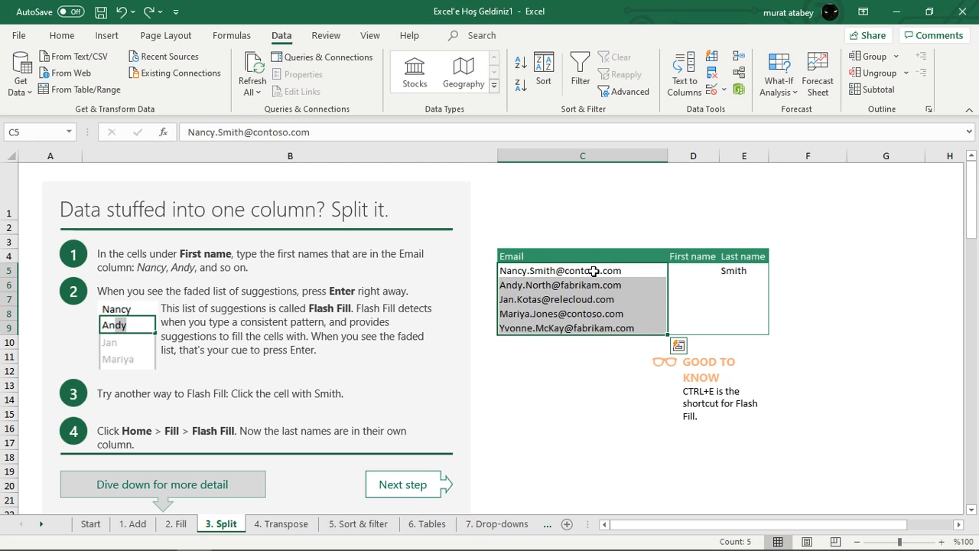
left_click(694, 270)
left_click(732, 270)
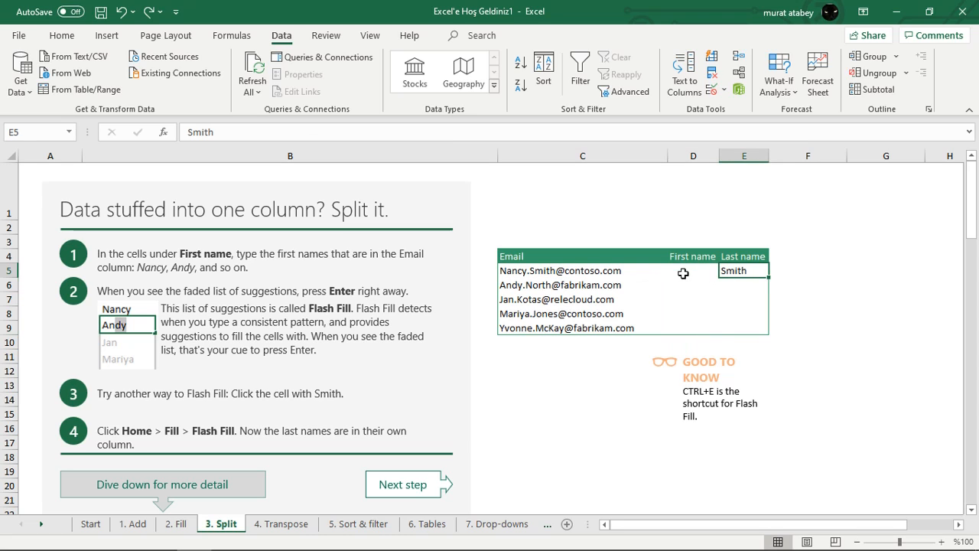
left_click_drag(684, 272, 685, 327)
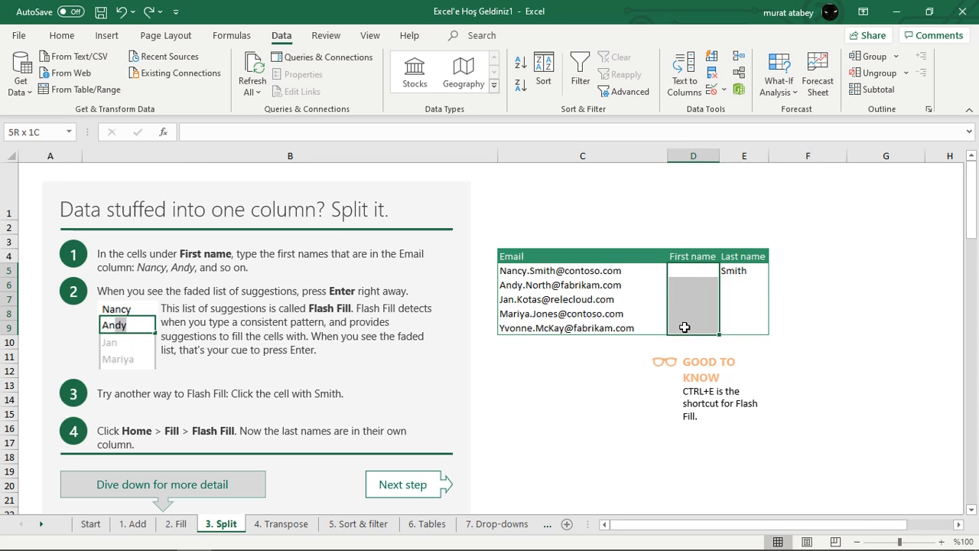
left_click(612, 273)
Enter the first name from the first email address in cell D5 of the First name column
left_click(673, 270)
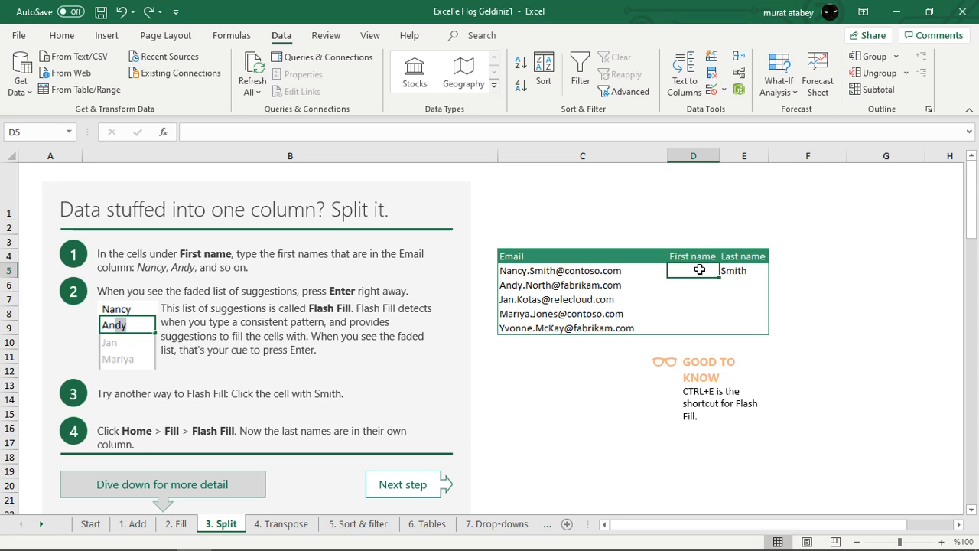
type("Na")
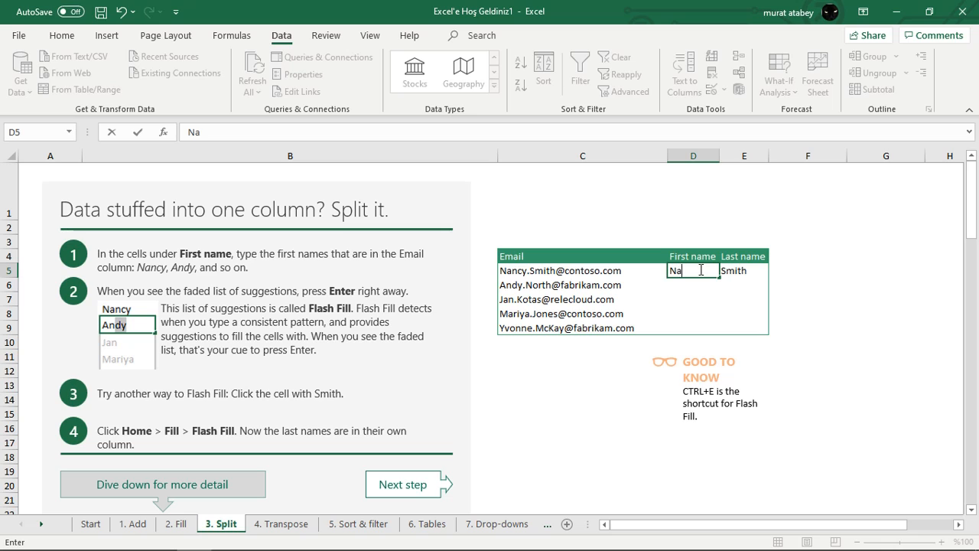
type("nac")
key("BackSpace")
type("cy")
key("Return")
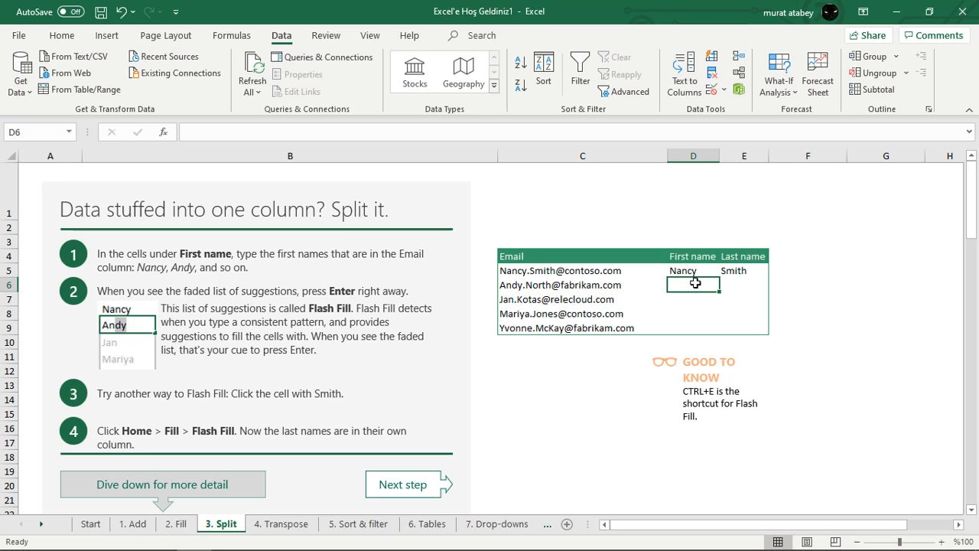
Enter the second email's first name in D6 and accept the Flash Fill suggestions down to D9
type("Andy")
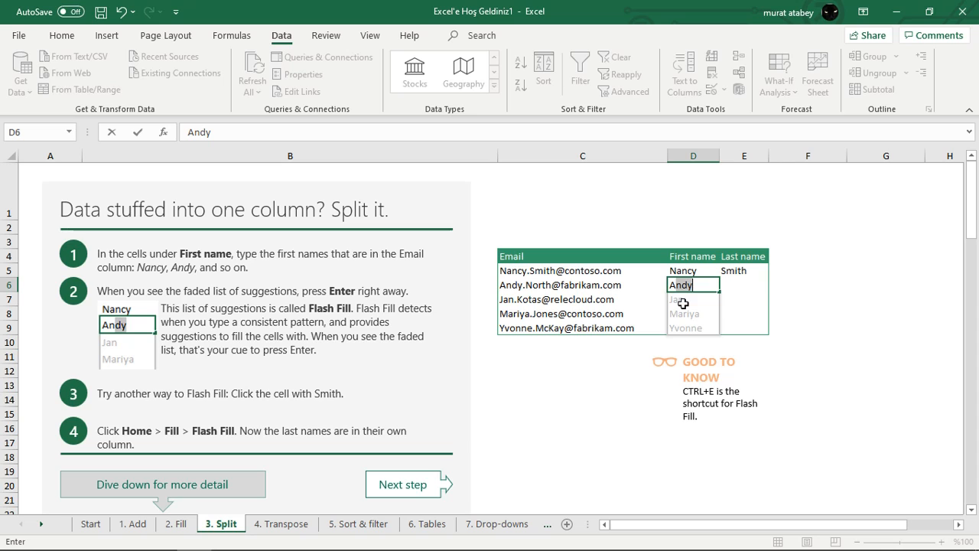
key("Return")
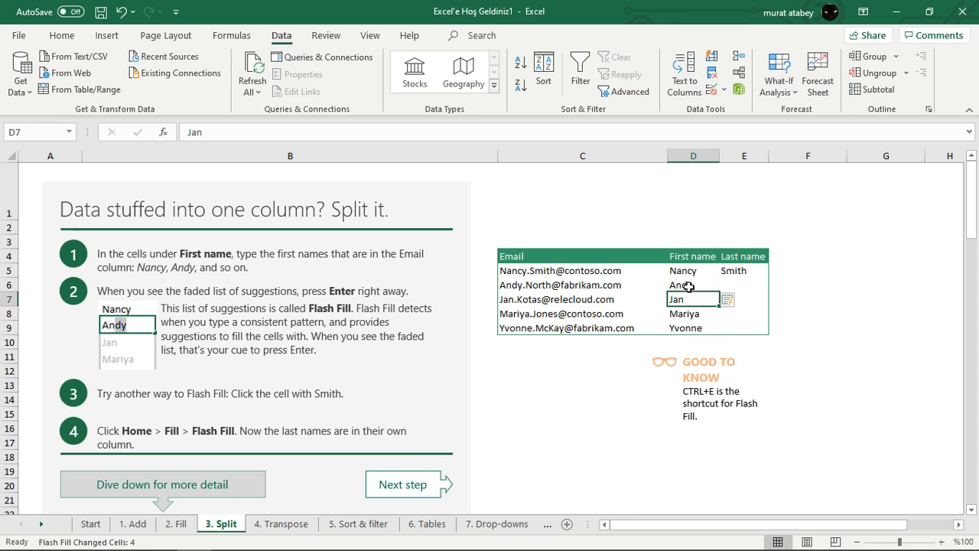
left_click_drag(693, 271, 696, 326)
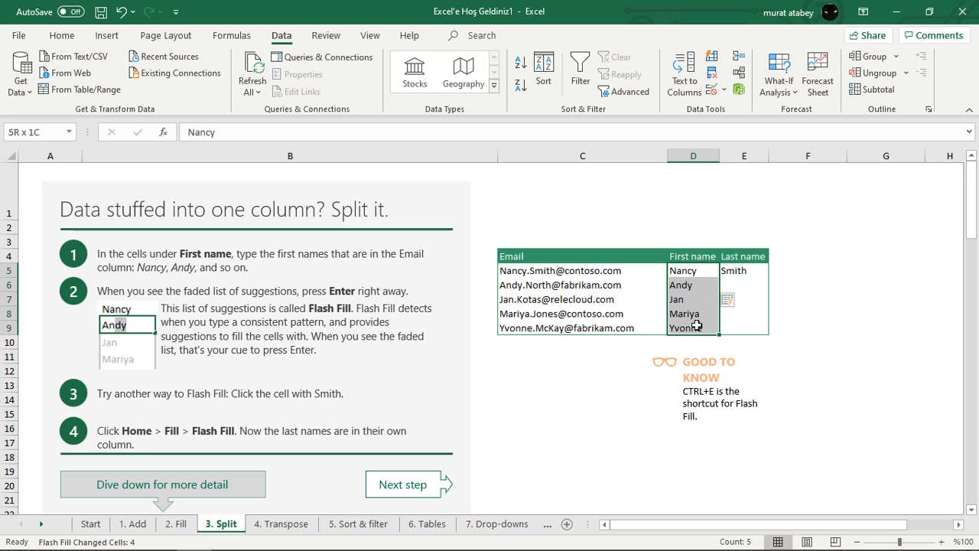
left_click_drag(696, 326, 697, 326)
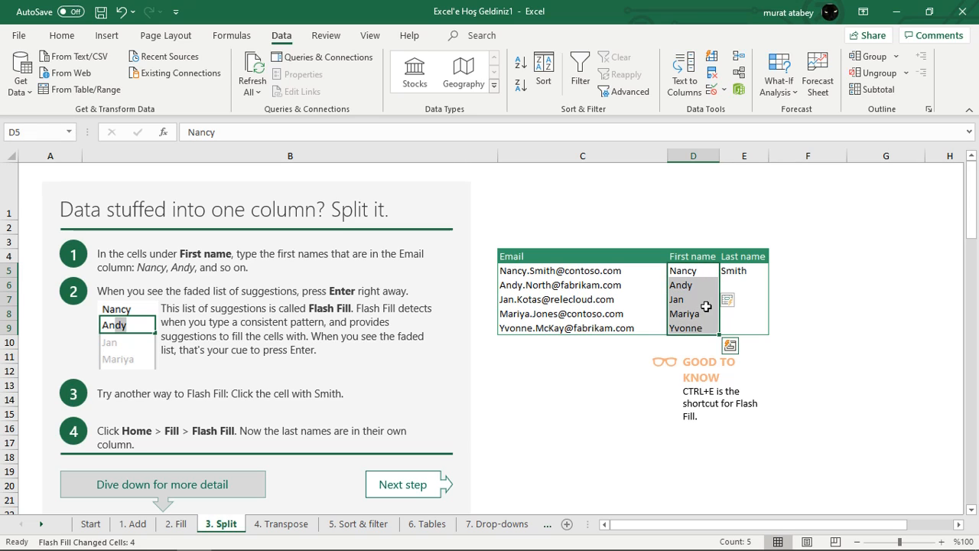
Fill the Last name column from E6 down to E9 with Flash Fill, following the example in E5
left_click(749, 283)
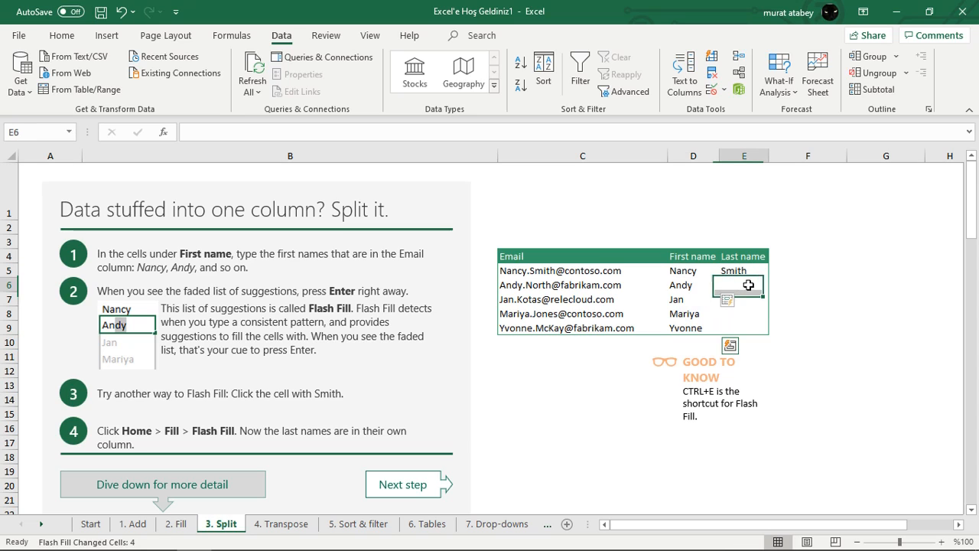
left_click(744, 271)
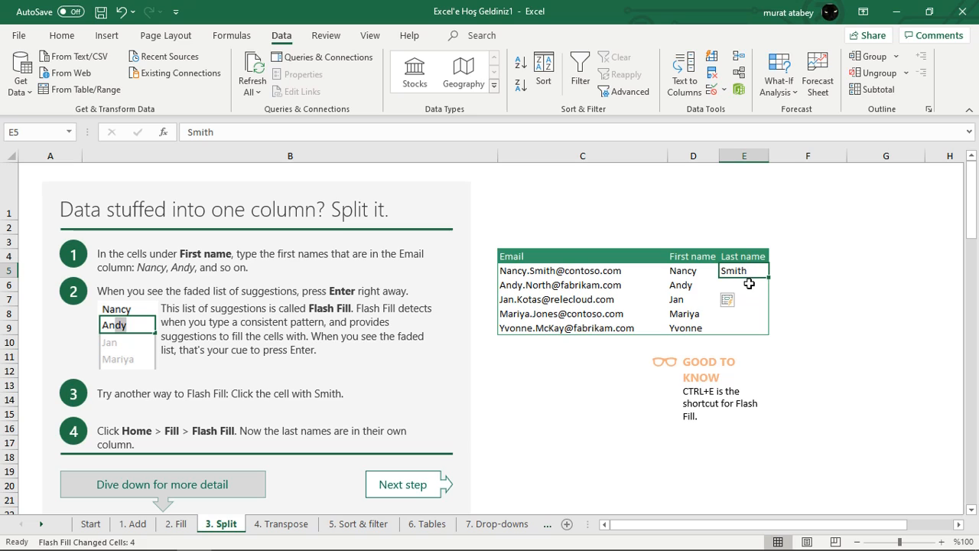
left_click(750, 286)
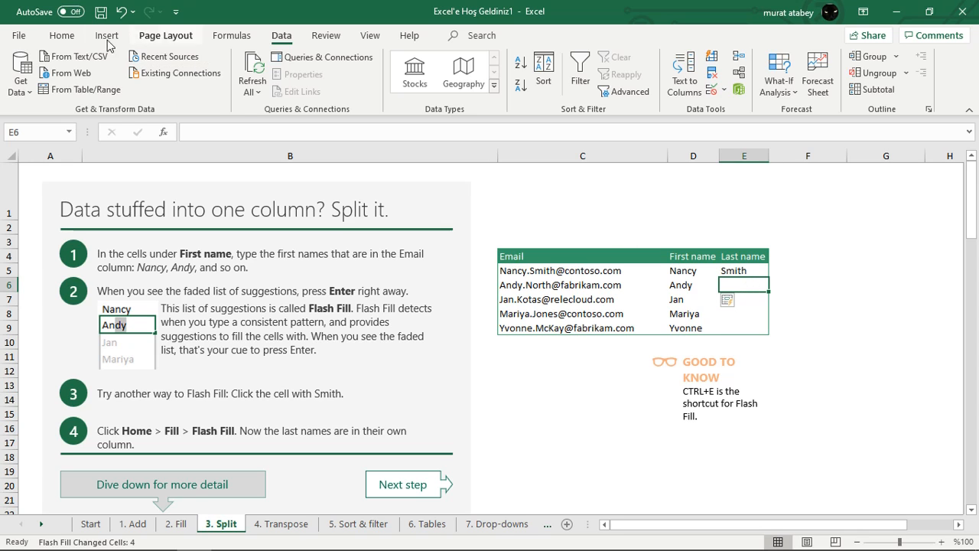
left_click(62, 36)
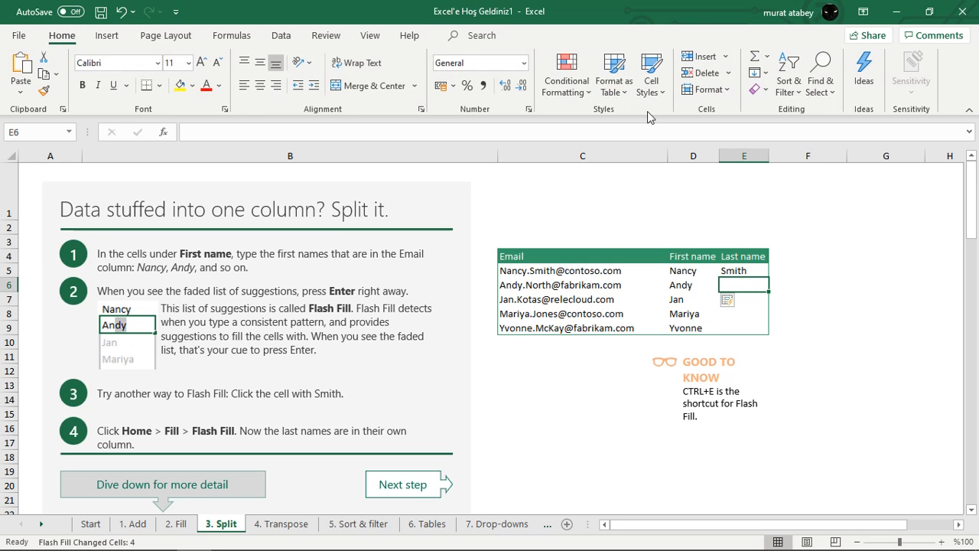
left_click(766, 74)
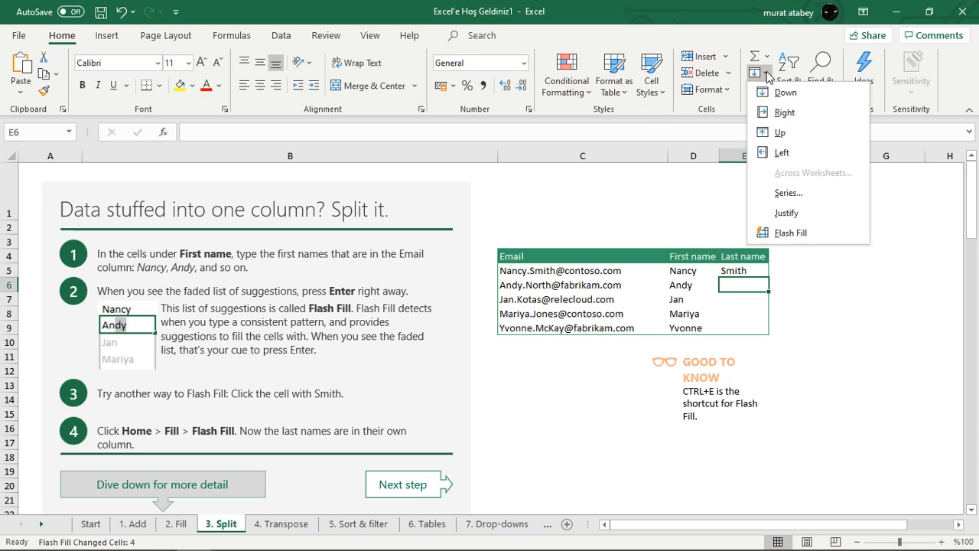
left_click(802, 234)
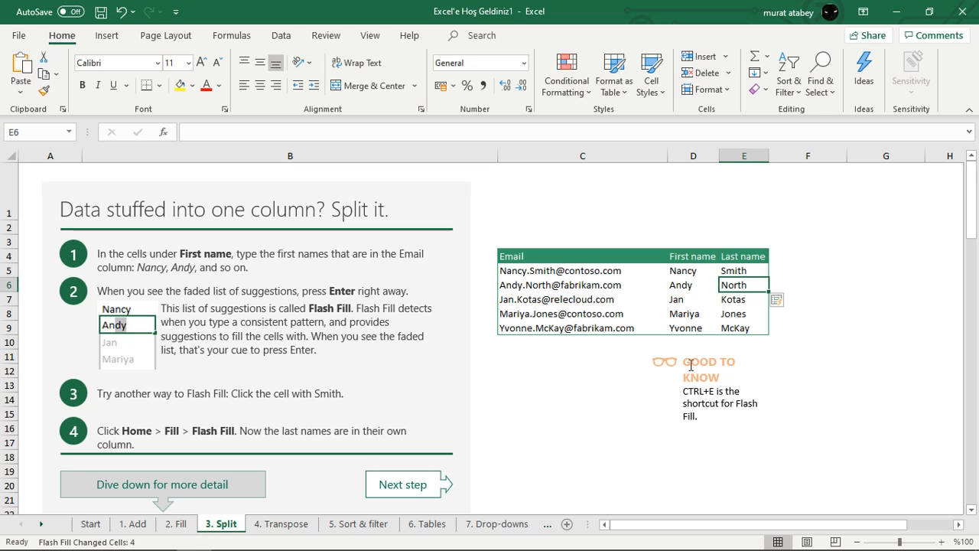
Start Text to Columns on the comma-separated data in C32:C39, using Delimited with Comma as the only delimiter
scroll(640, 382, "down", 3)
scroll(639, 381, "up", 1)
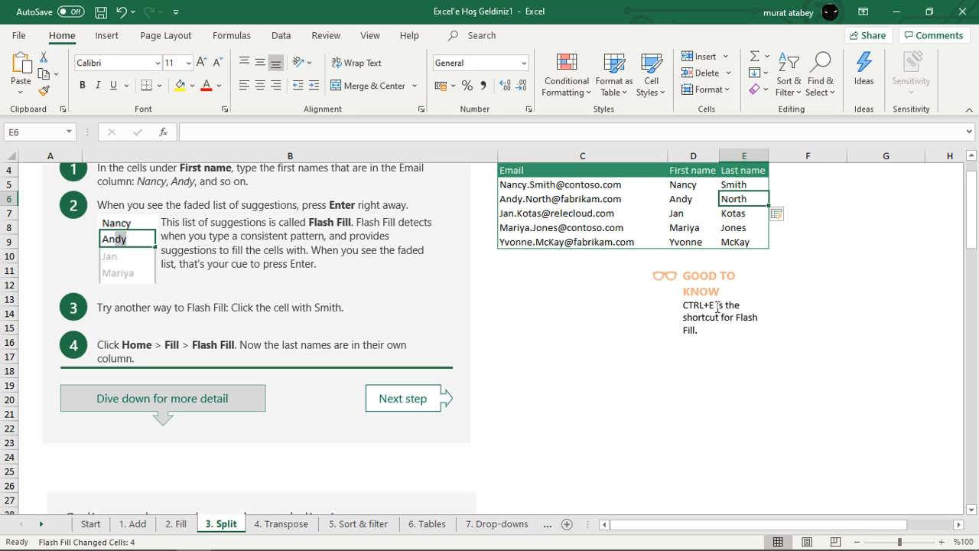
scroll(753, 374, "down", 6)
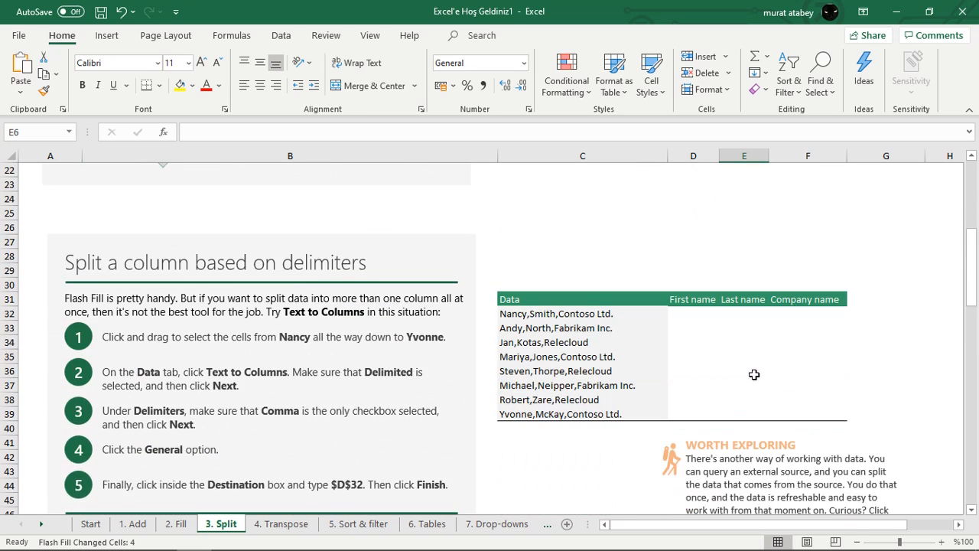
scroll(754, 374, "down", 1)
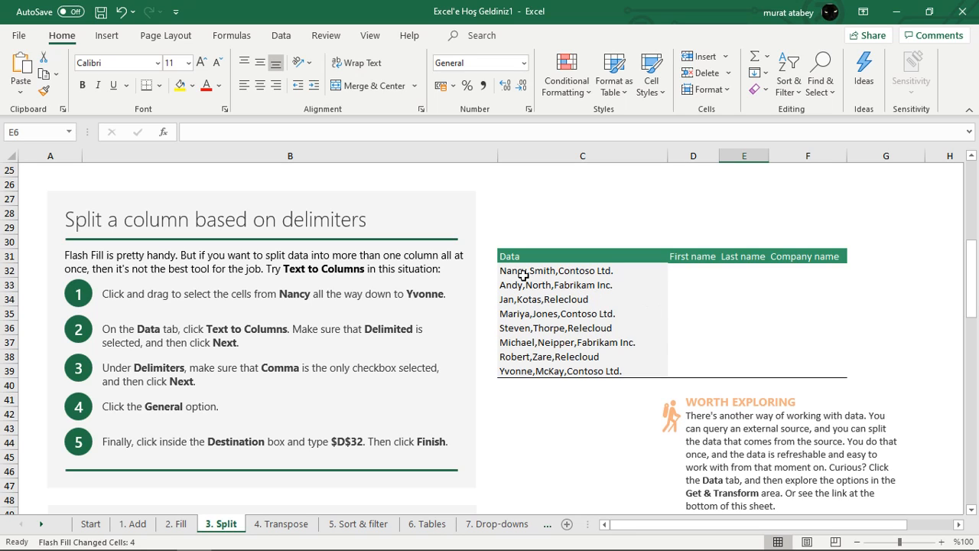
left_click_drag(511, 269, 608, 372)
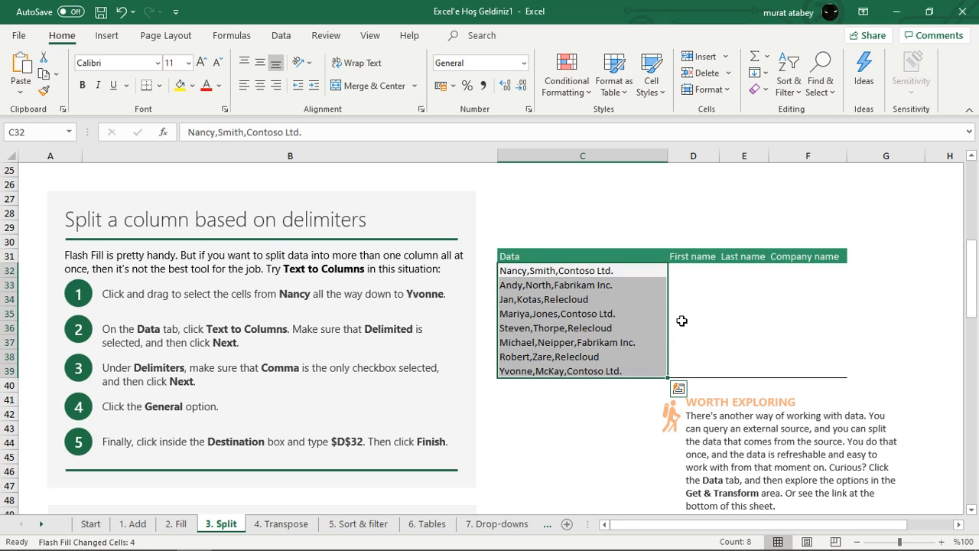
left_click(283, 37)
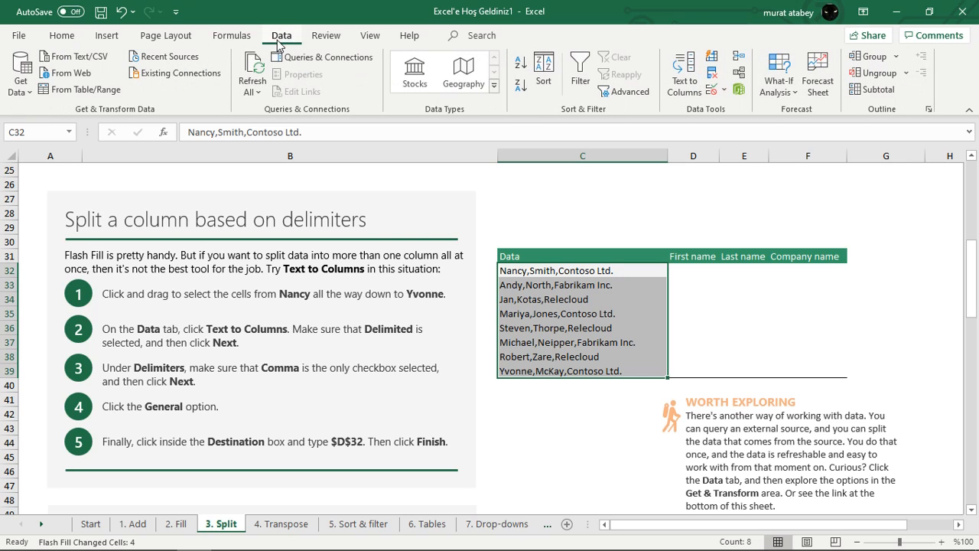
left_click(686, 95)
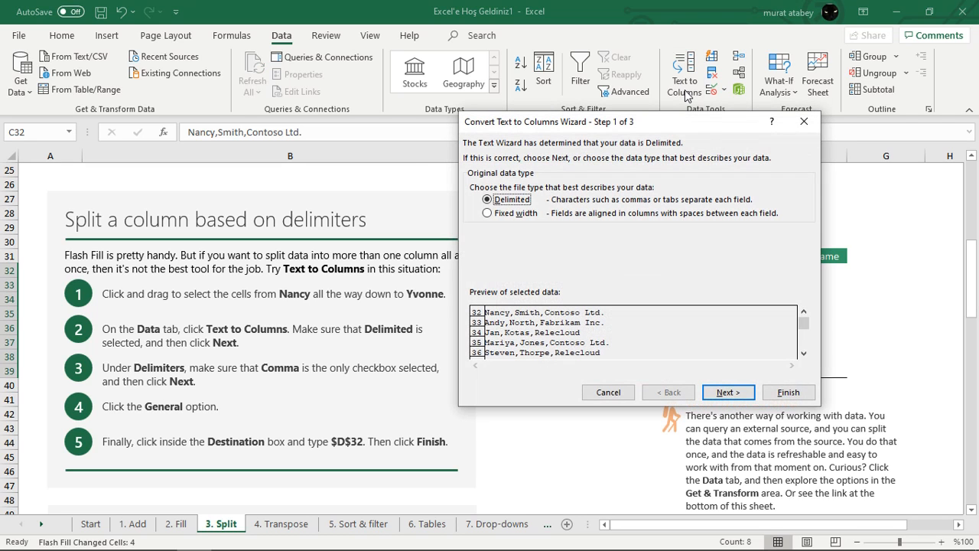
left_click_drag(604, 131, 636, 116)
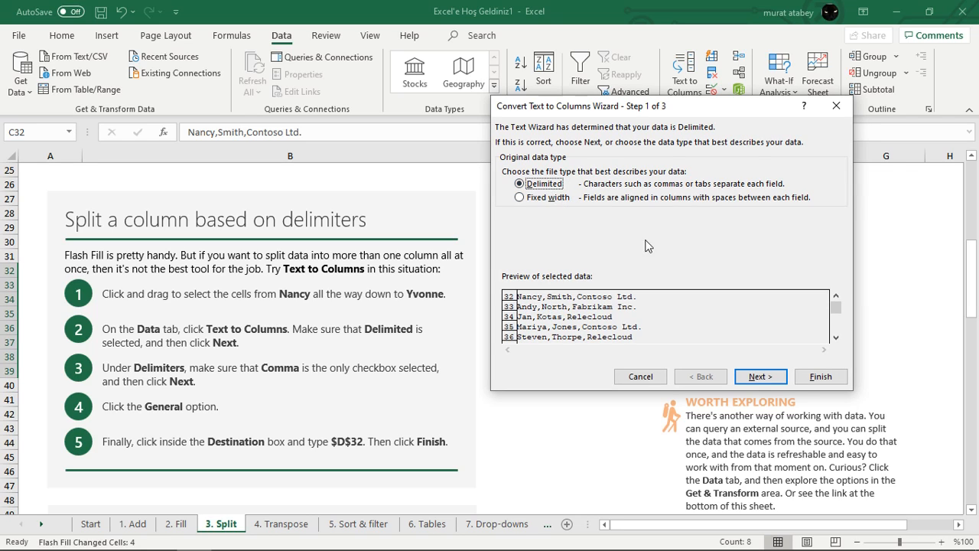
left_click(764, 381)
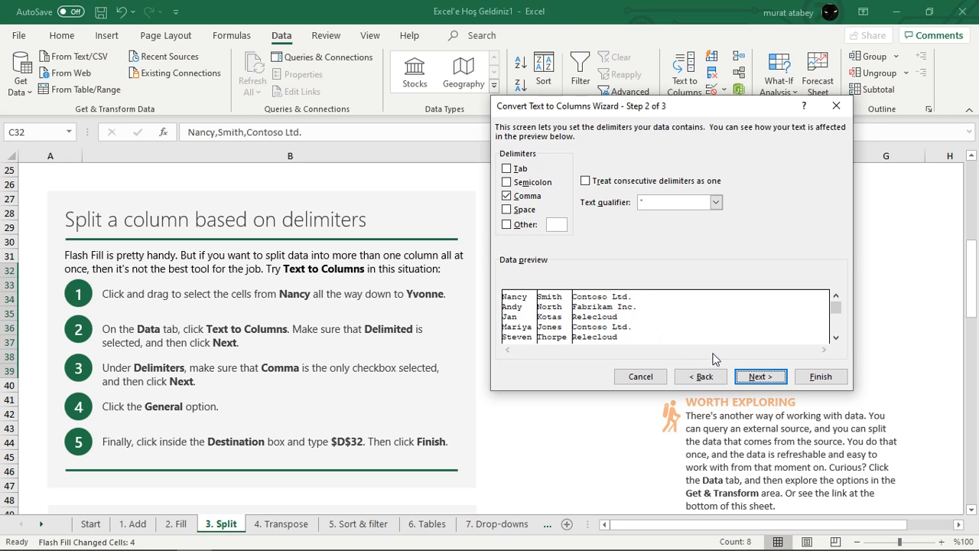
left_click(757, 376)
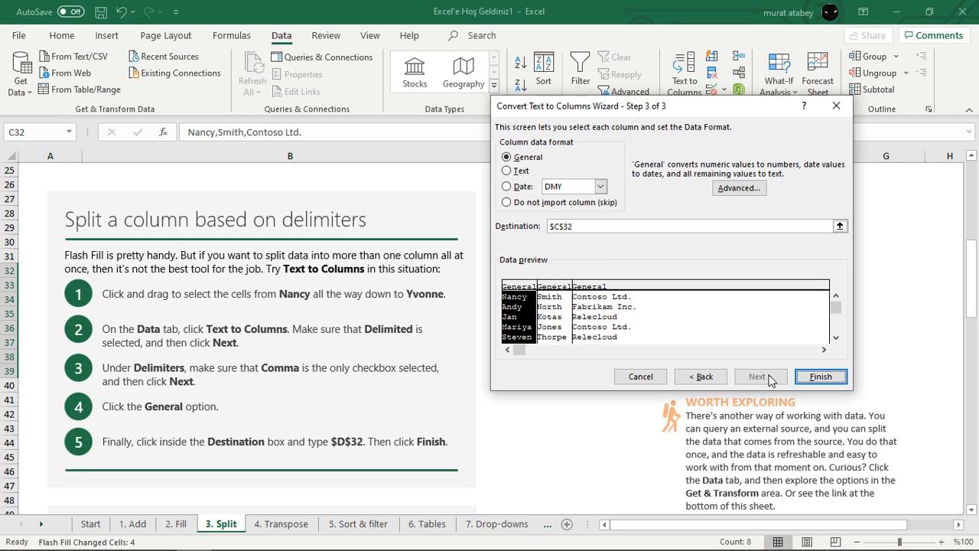
Keep the General column format, set the destination to $D$32, and complete the split, replacing the existing data
left_click(507, 158)
left_click_drag(593, 112, 558, 73)
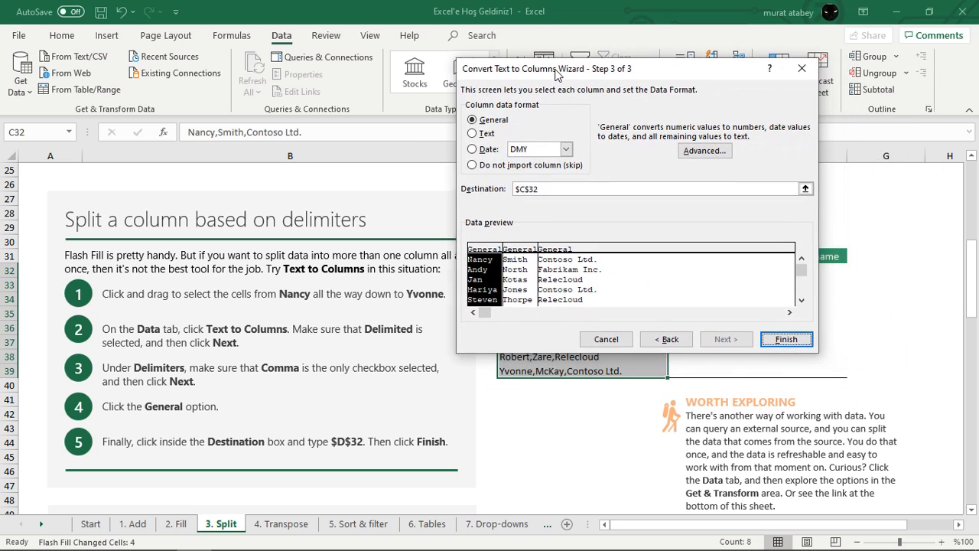
left_click(805, 189)
left_click(698, 271)
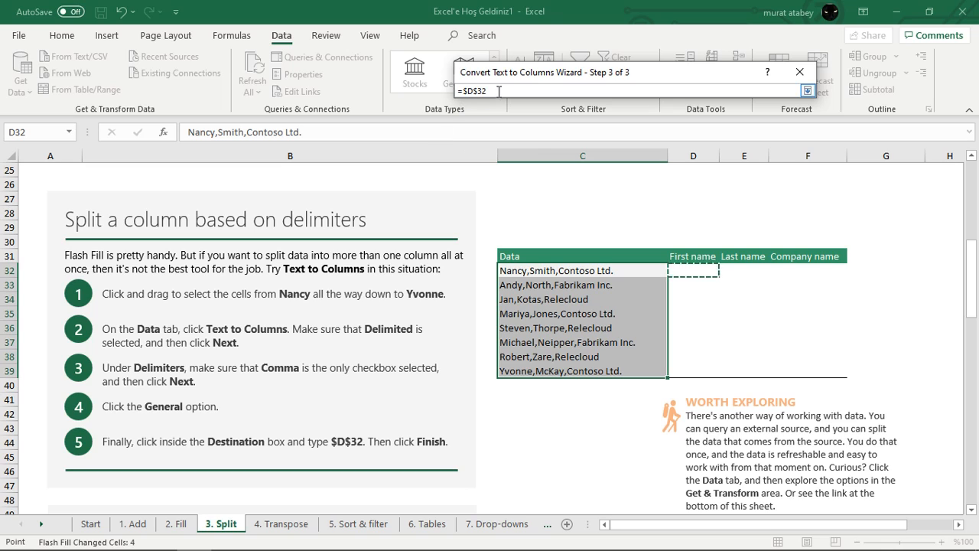
left_click(807, 91)
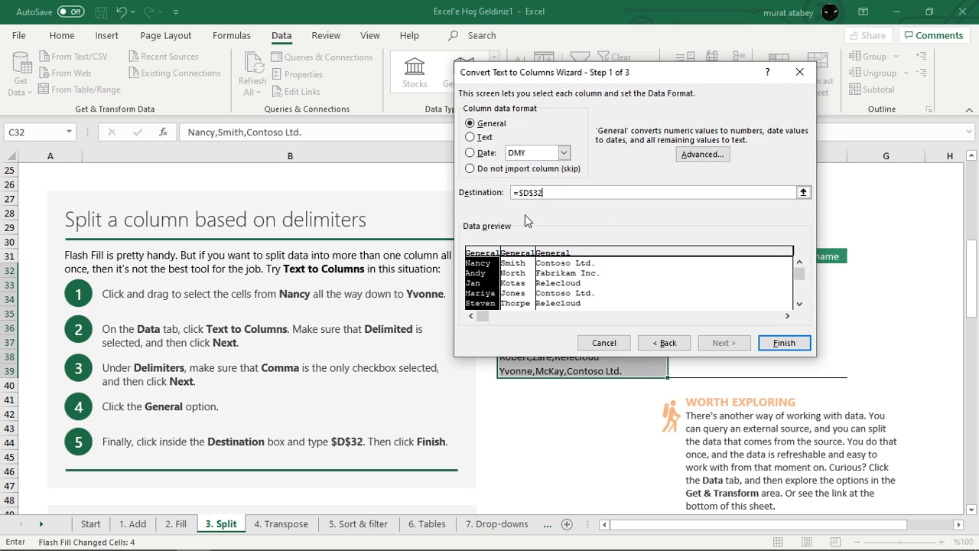
left_click(784, 342)
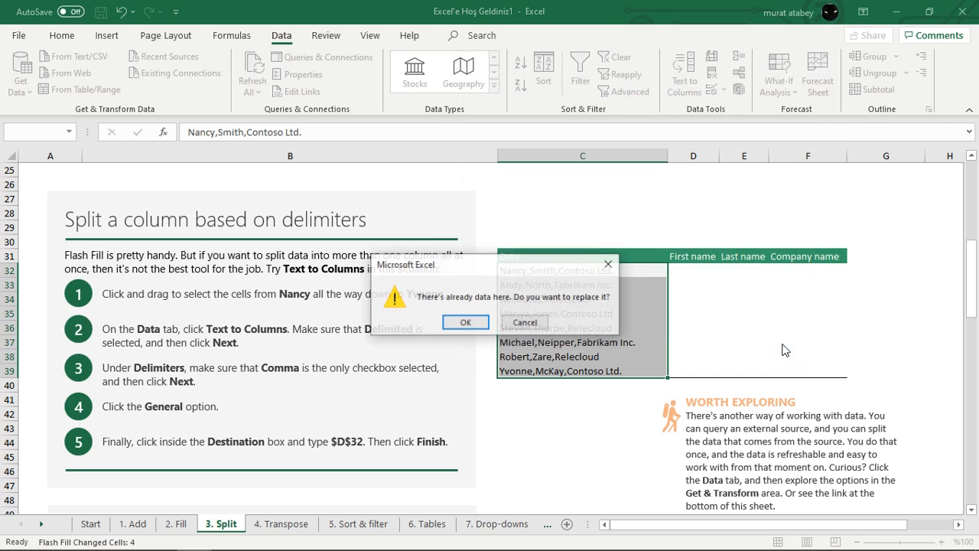
left_click(466, 323)
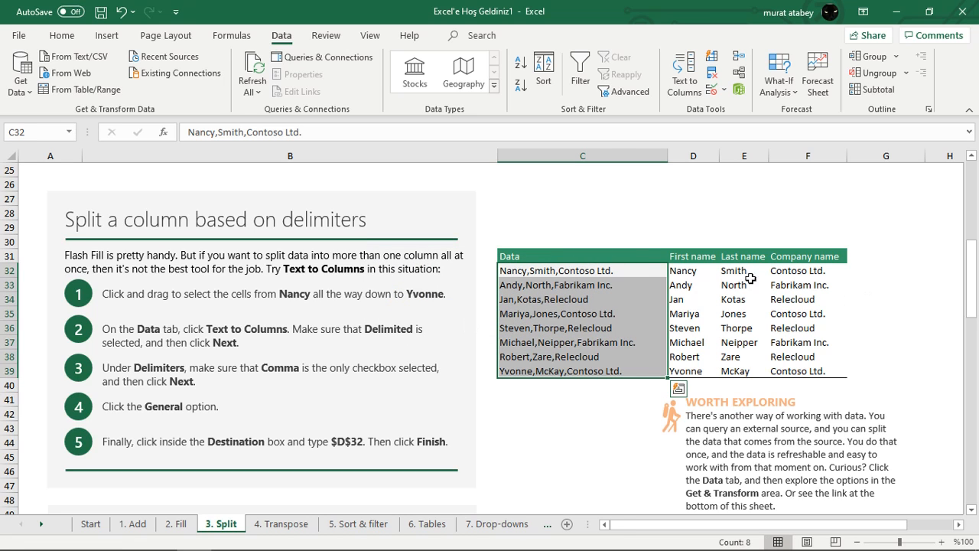
left_click_drag(701, 271, 814, 370)
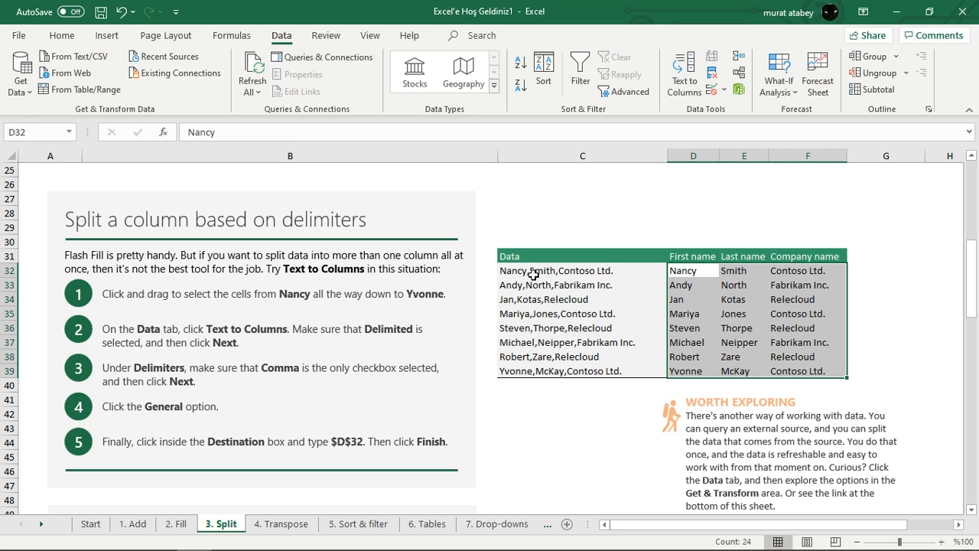
left_click(691, 274)
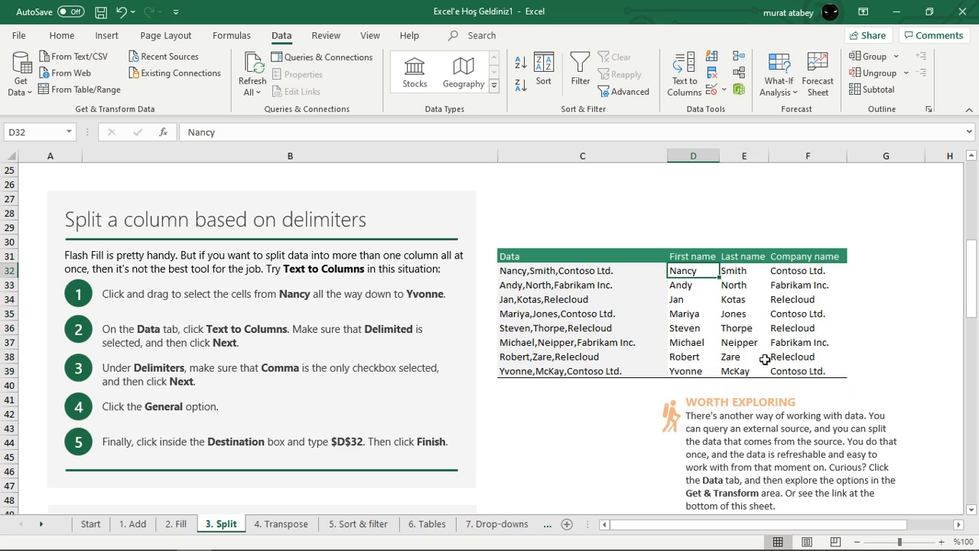
Examine the Split a column with formulas section, comparing the full name in C56 with the First, Middle and Last name headings in row 55
scroll(858, 339, "down", 5)
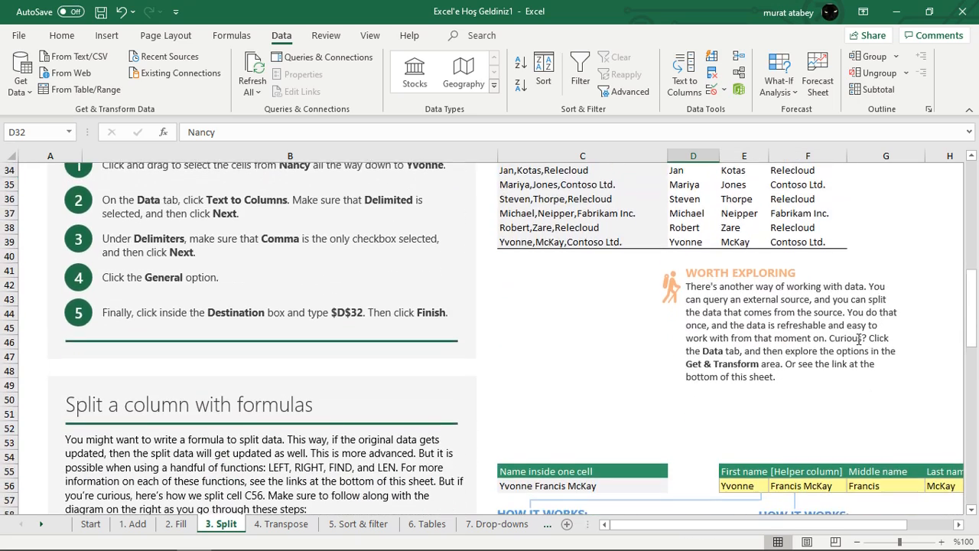
scroll(858, 339, "down", 2)
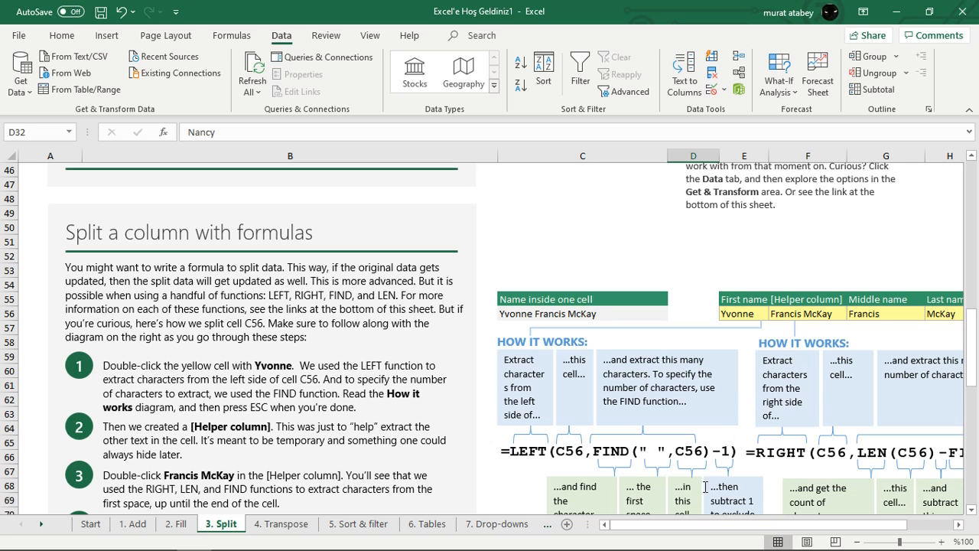
left_click_drag(709, 529, 728, 528)
scroll(685, 406, "down", 1)
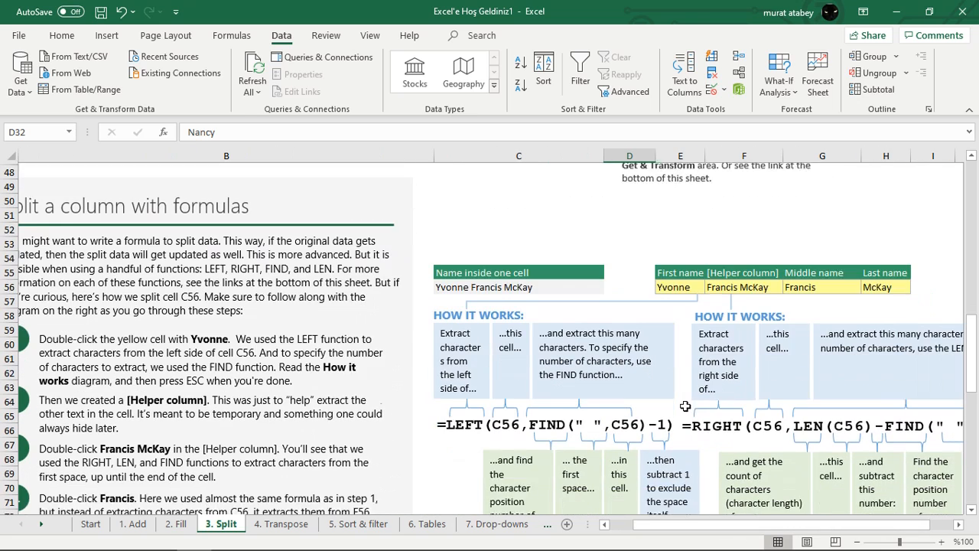
left_click(522, 269)
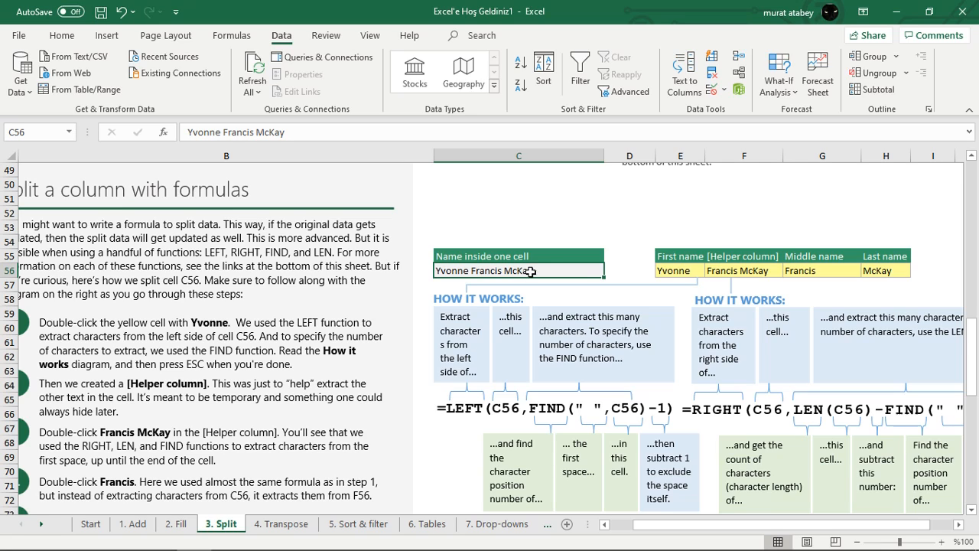
left_click(680, 271)
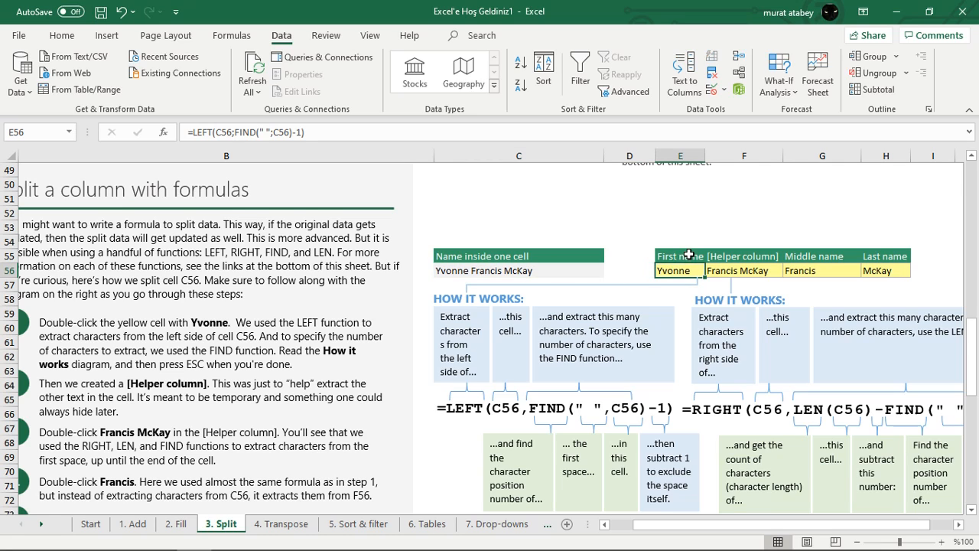
left_click(688, 255)
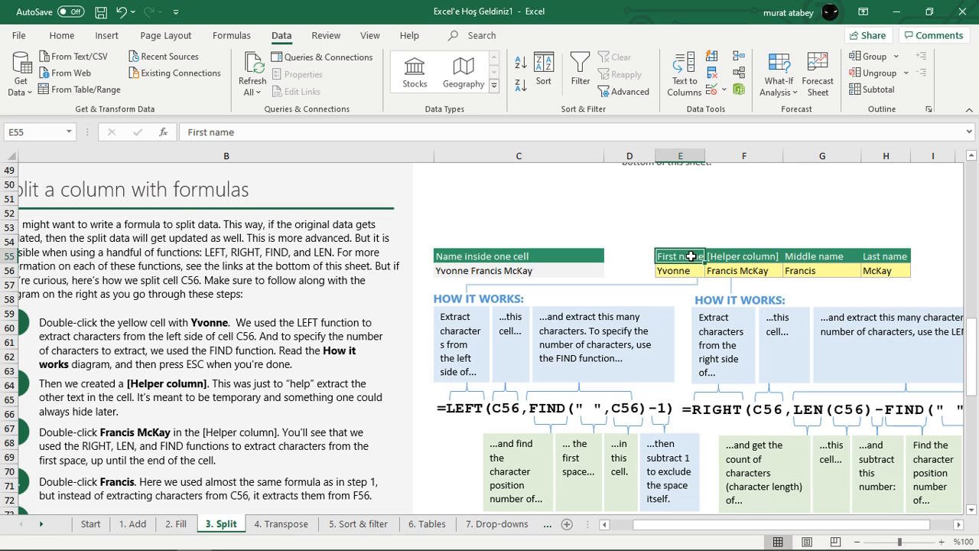
left_click(844, 254)
left_click(888, 254)
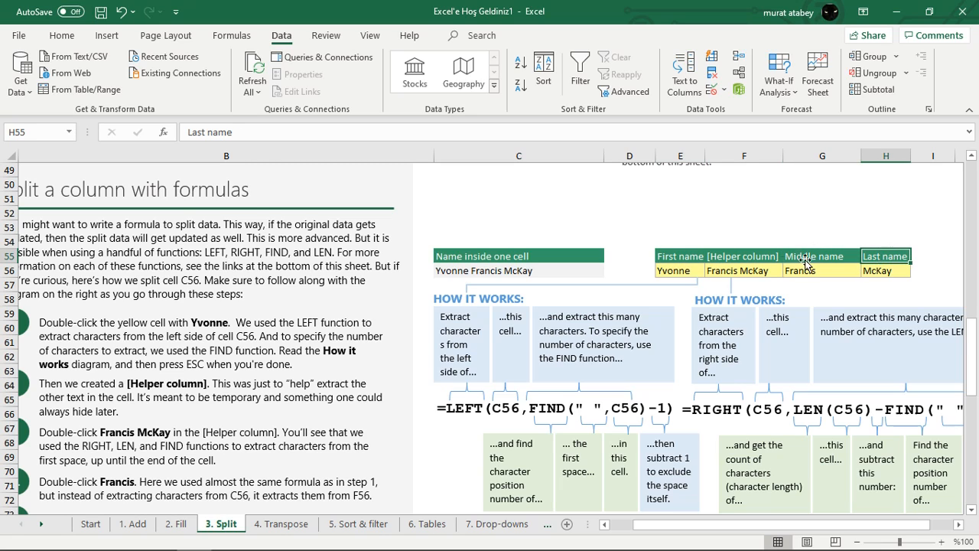
left_click(683, 254)
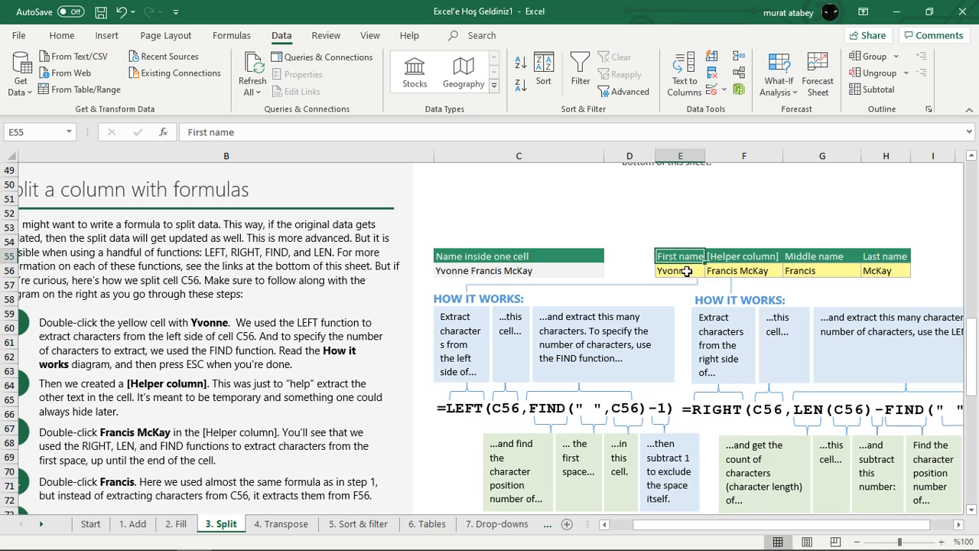
Inspect the LEFT and FIND formula in First name cell E56 against its How it works diagram
left_click(688, 272)
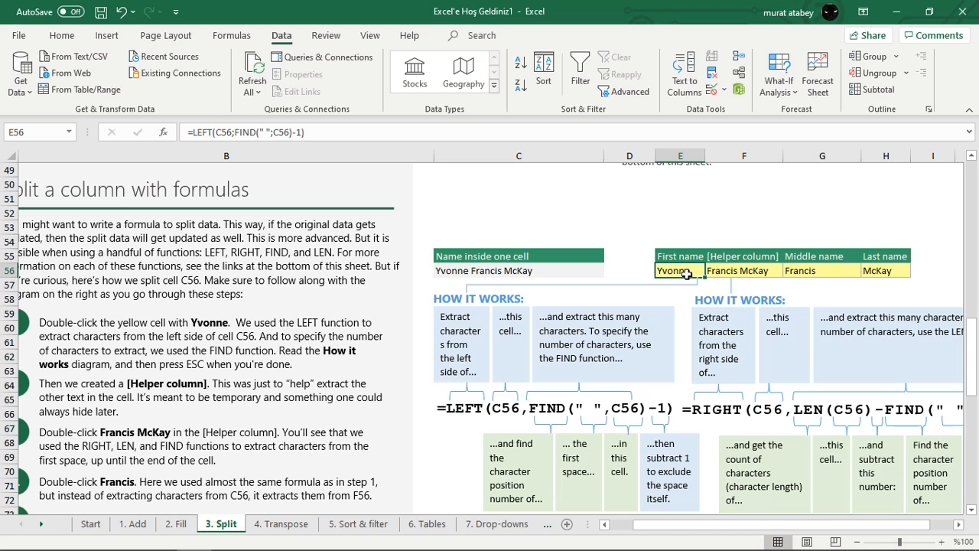
double_click(695, 271)
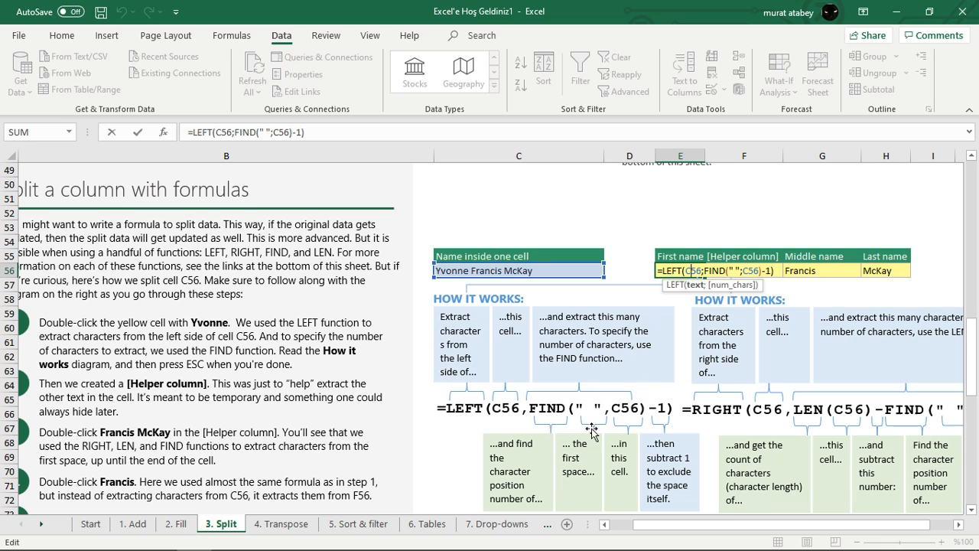
scroll(557, 408, "down", 1)
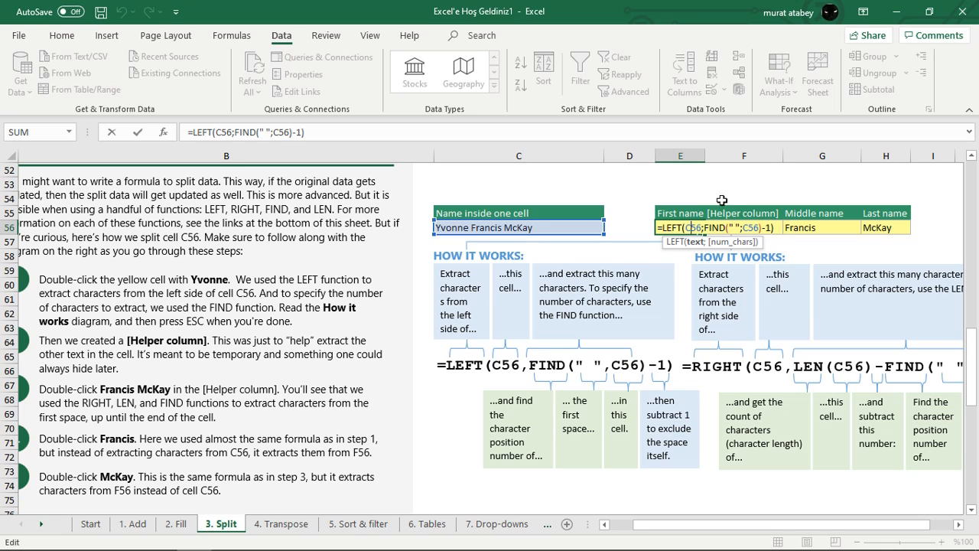
key("Return")
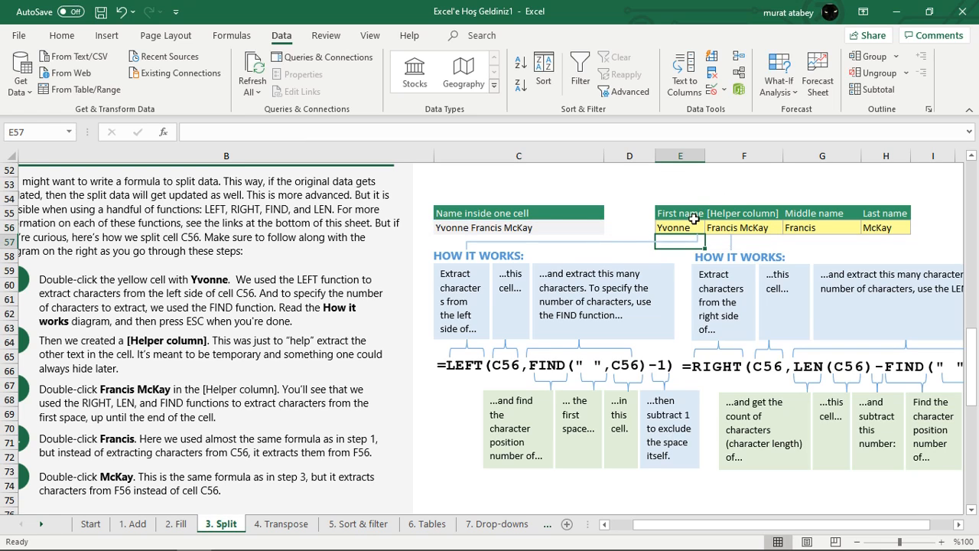
Change the number subtracted at the end of the LEFT formula in E56 to 2
left_click(691, 227)
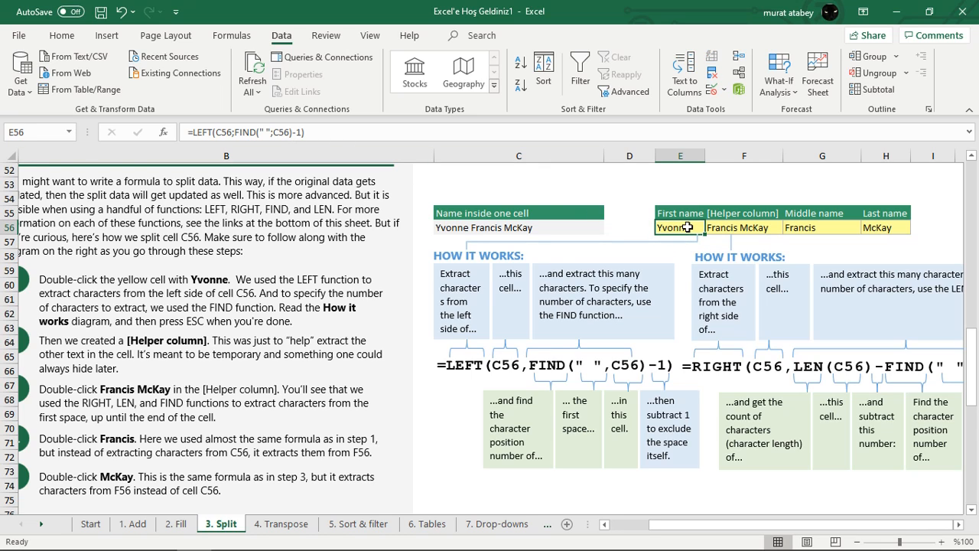
double_click(688, 228)
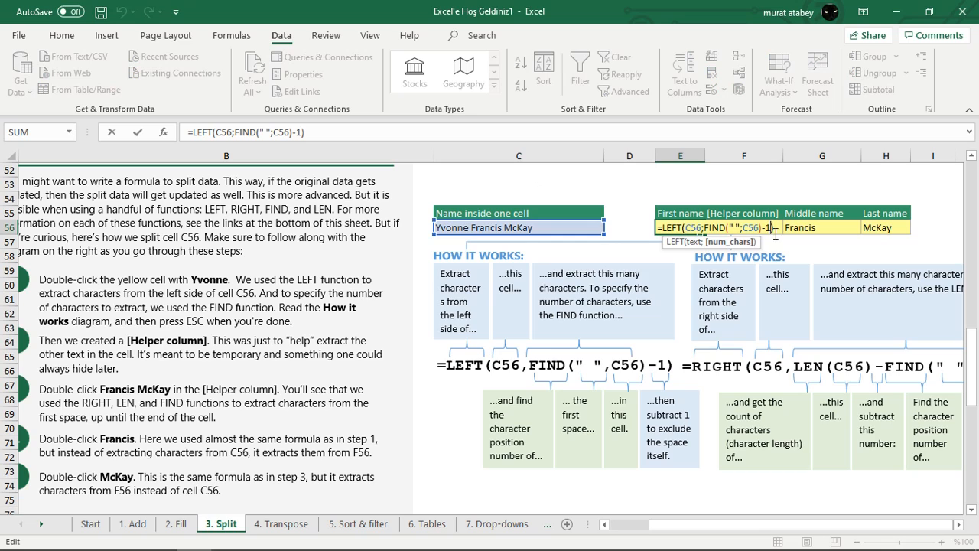
key("Left")
key("BackSpace")
type("2")
key("Return")
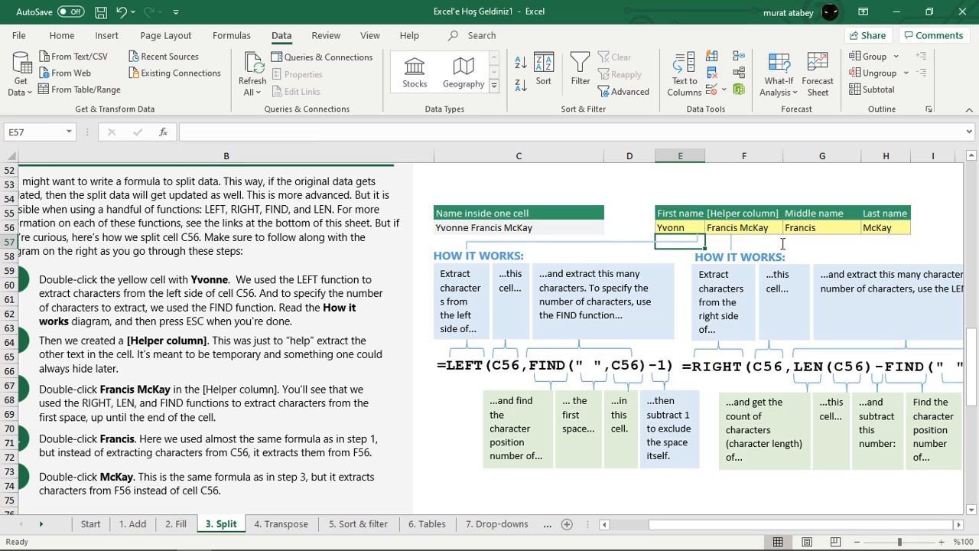
Restore the E56 formula to =LEFT(C56;FIND(" ";C56)-1)
double_click(688, 227)
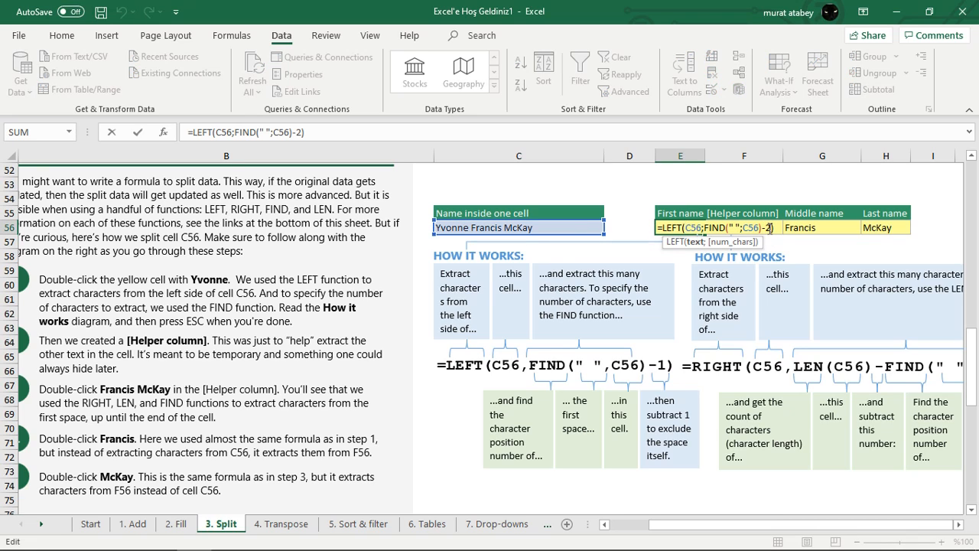
left_click(771, 227)
key("BackSpace")
type("1")
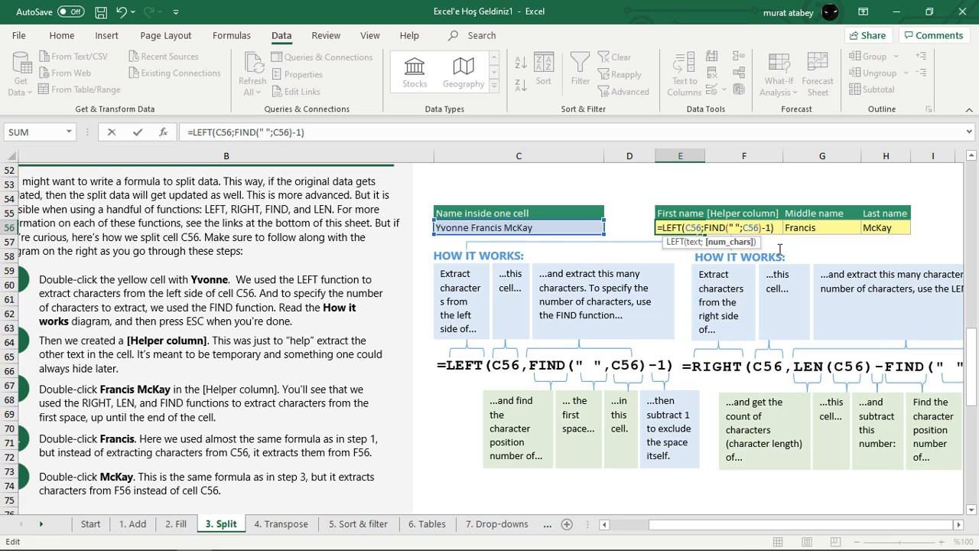
key("Return")
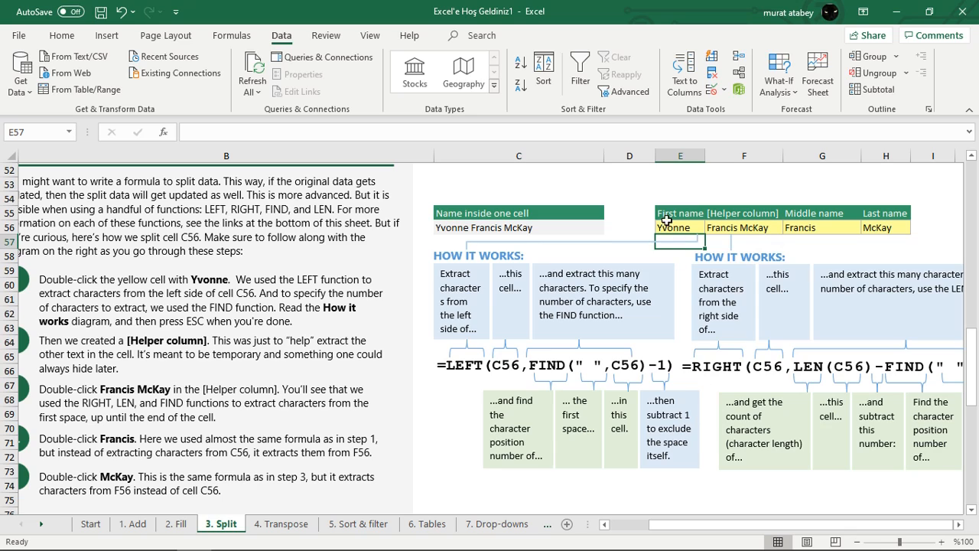
Compare the helper column cell F56 with the Middle name and Last name headings and the full name in C56
left_click_drag(722, 526, 760, 528)
left_click(754, 228)
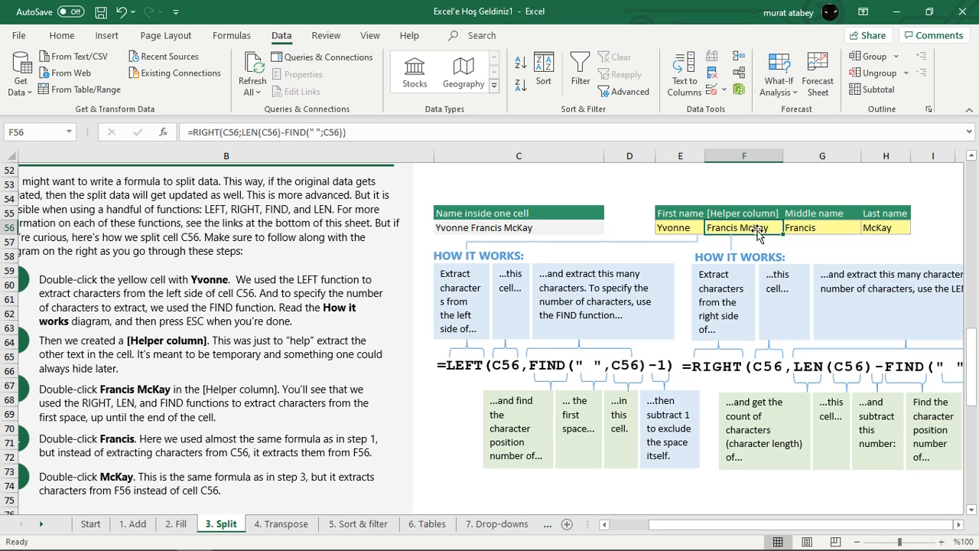
left_click(820, 213)
left_click(903, 215)
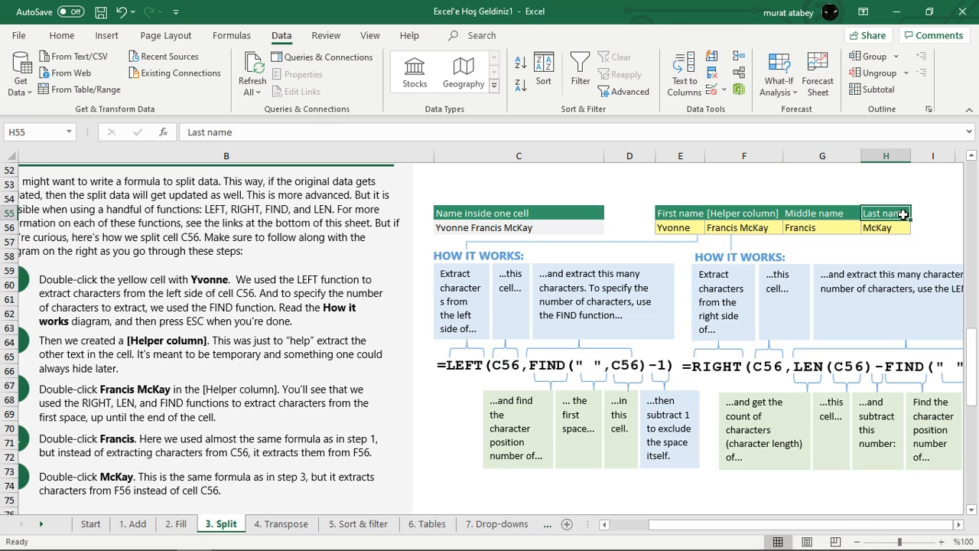
left_click(745, 228)
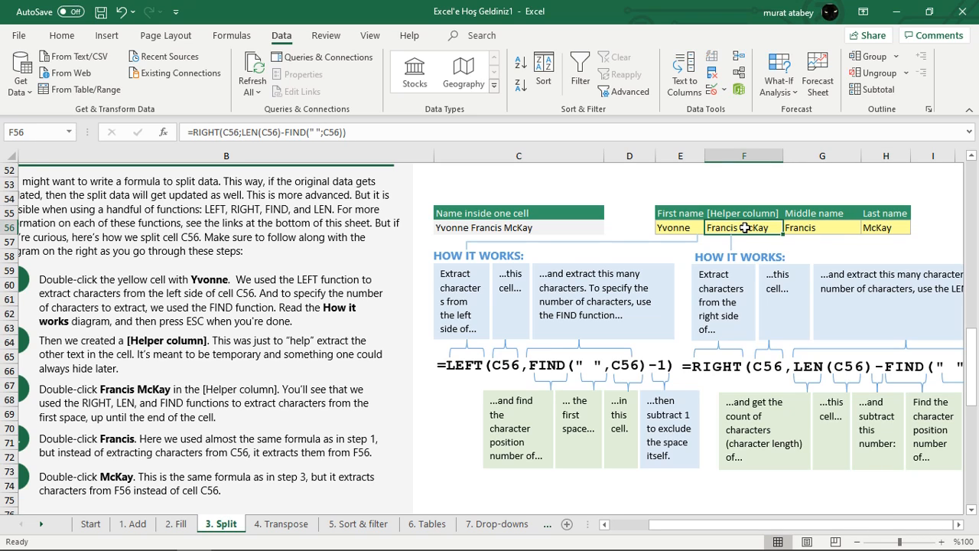
left_click(539, 228)
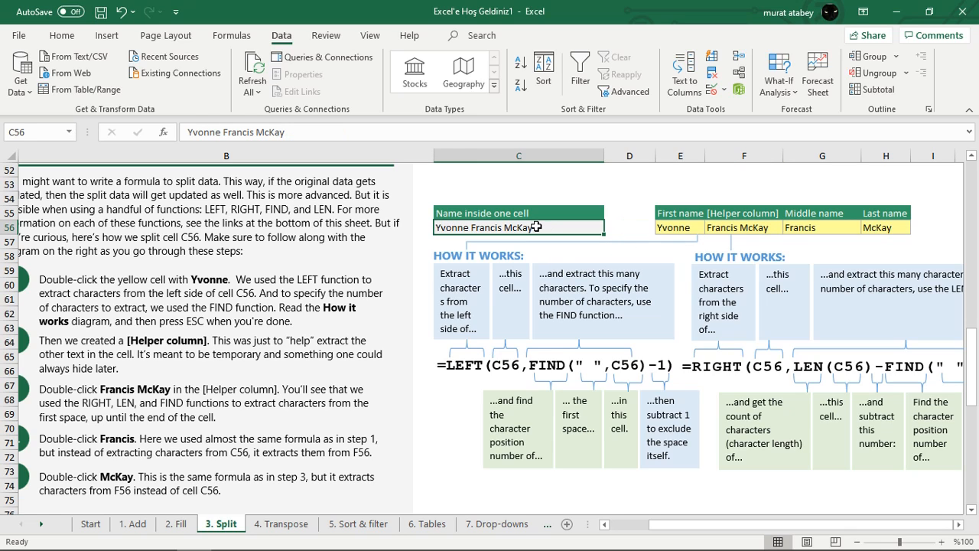
Inspect the RIGHT, LEN and FIND formula in helper column cell F56 against its diagram, leaving it unedited
left_click(767, 229)
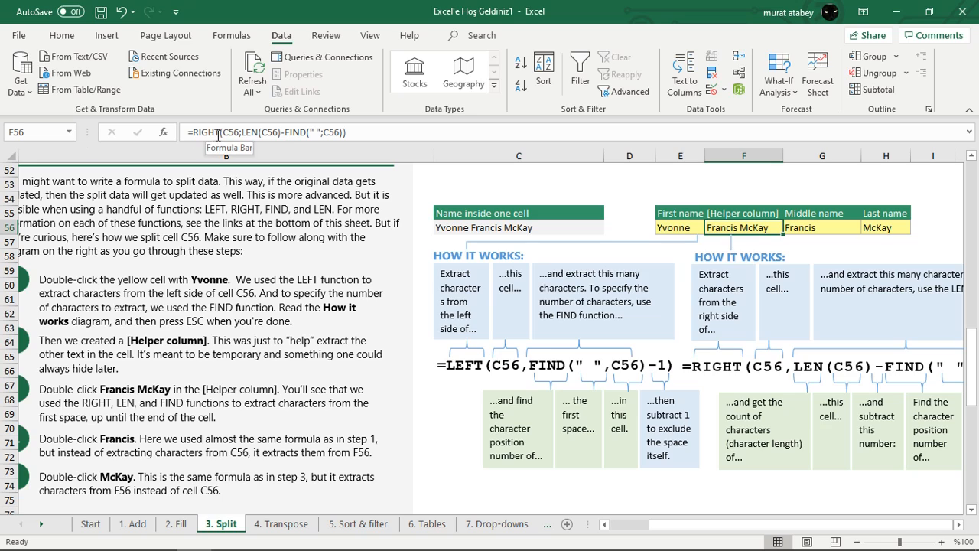
left_click(701, 525)
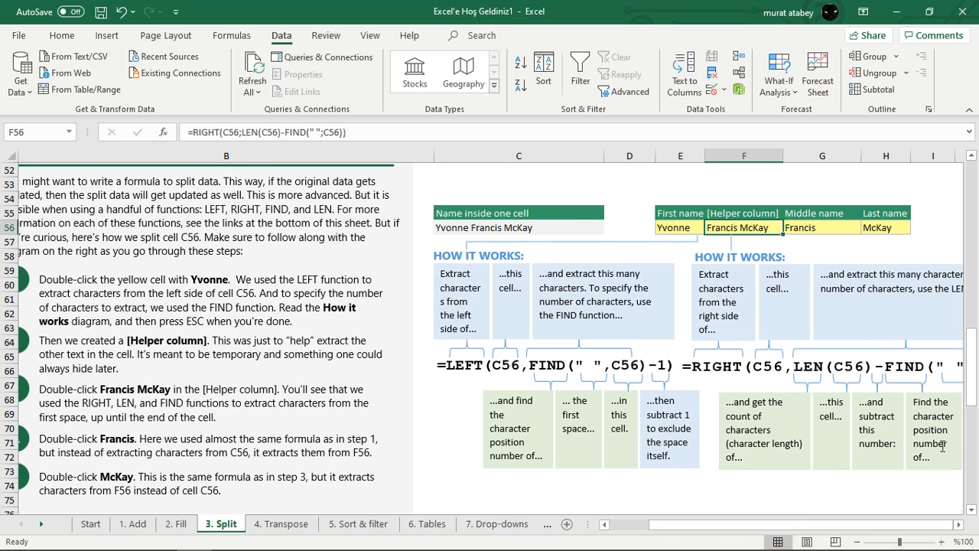
double_click(743, 229)
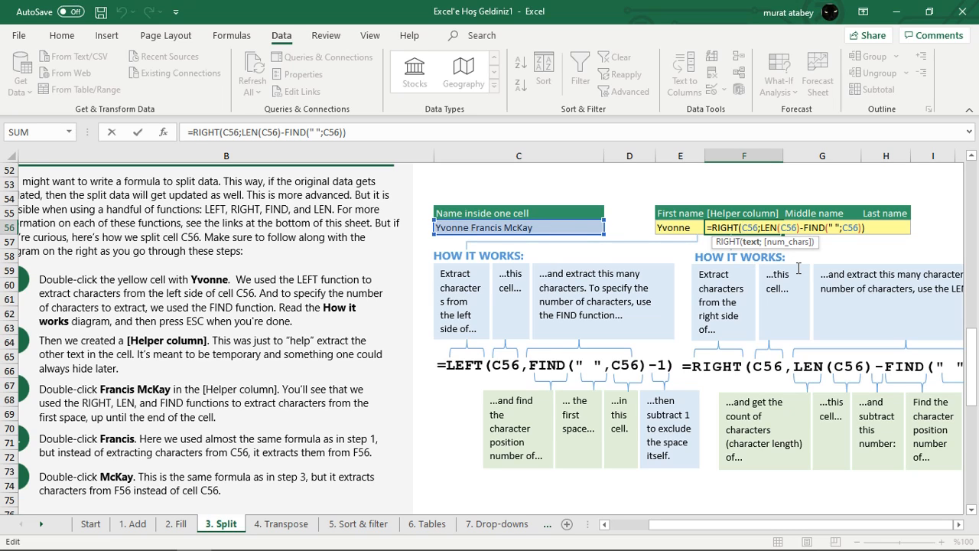
key("Escape")
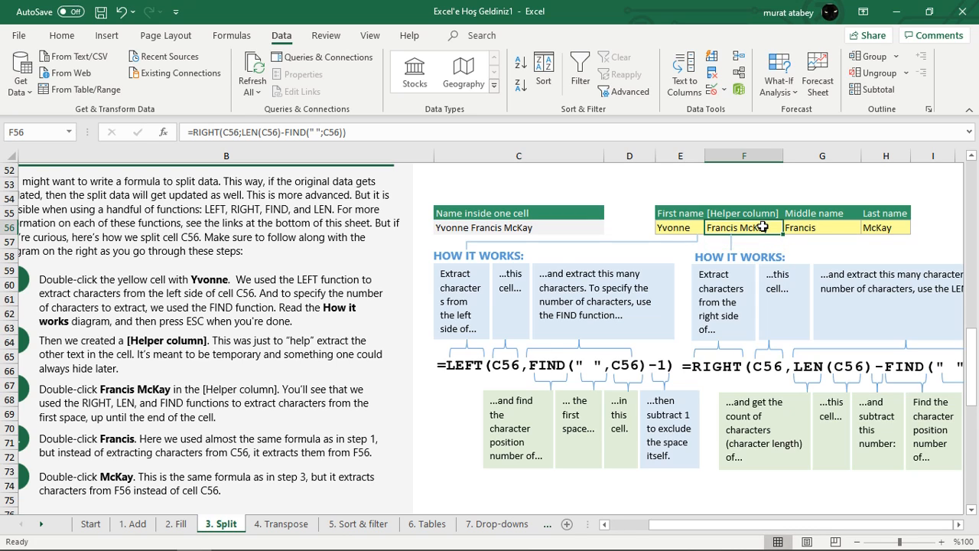
Try 7 in place of the FIND(" ";C56) part of the F56 formula, and discard the edit
double_click(761, 227)
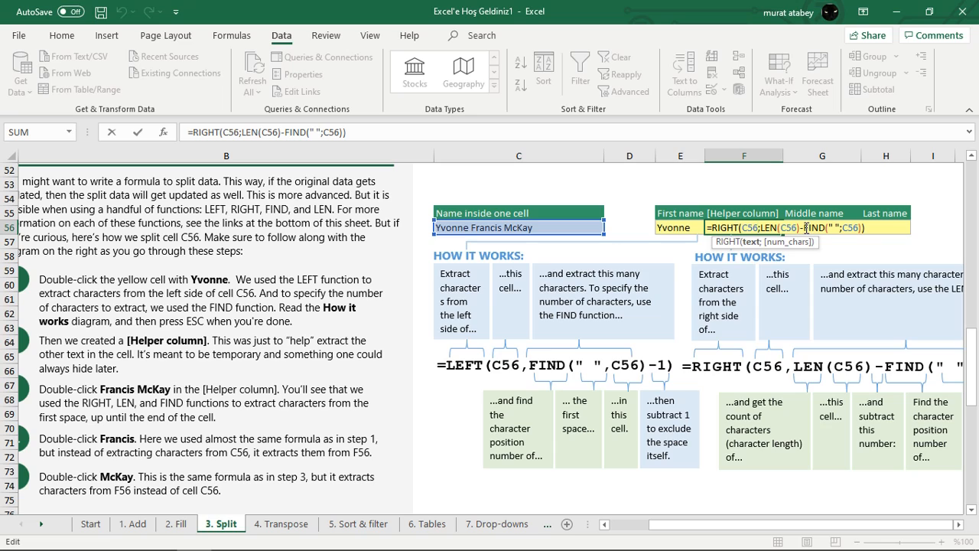
left_click_drag(806, 228, 861, 227)
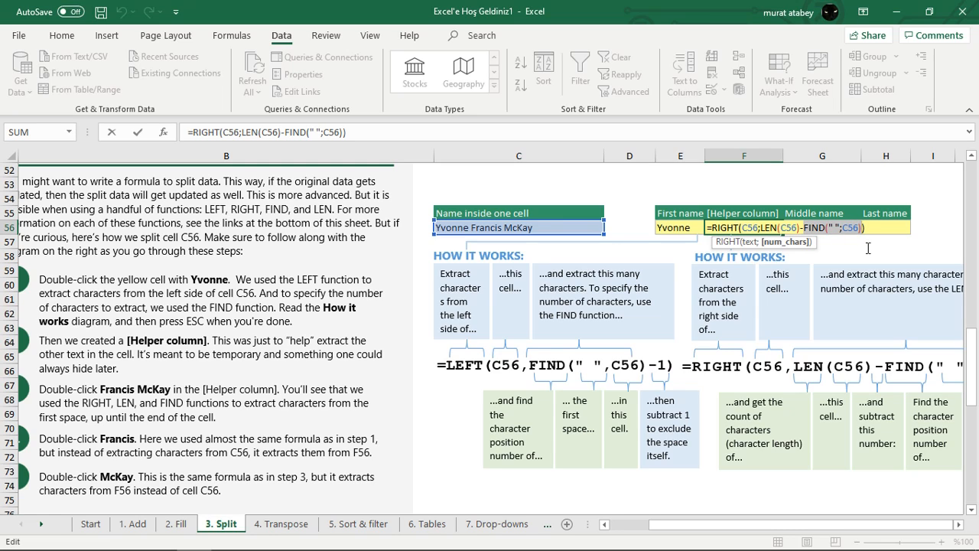
type("7")
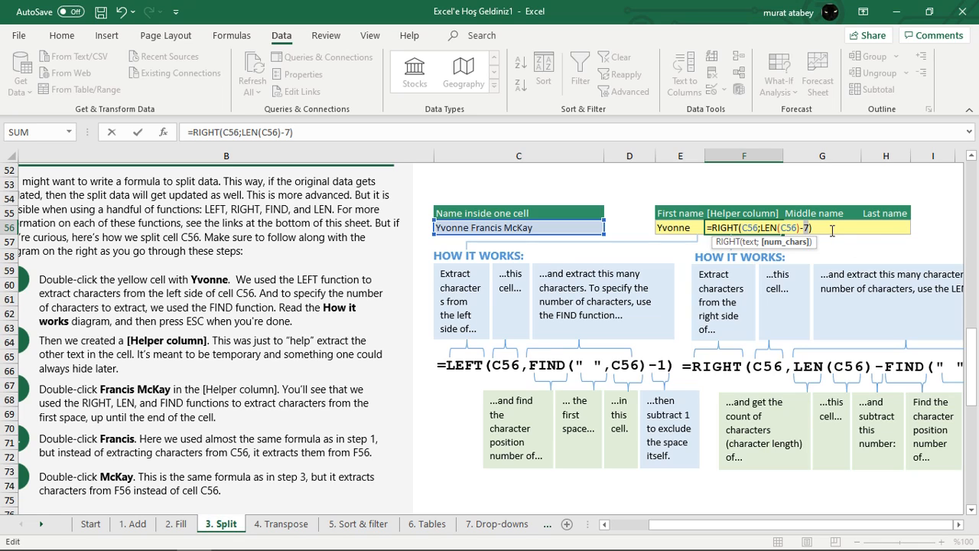
key("ctrl+z")
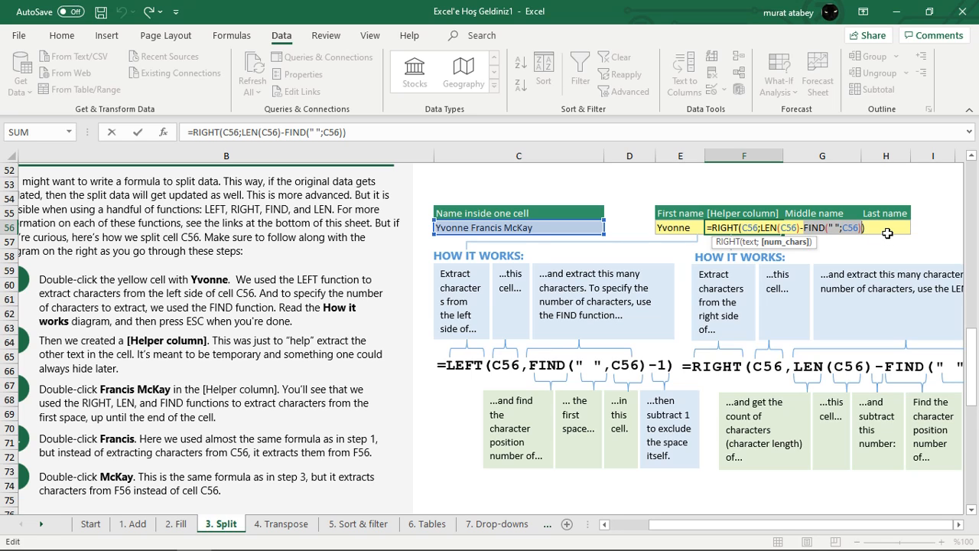
key("Escape")
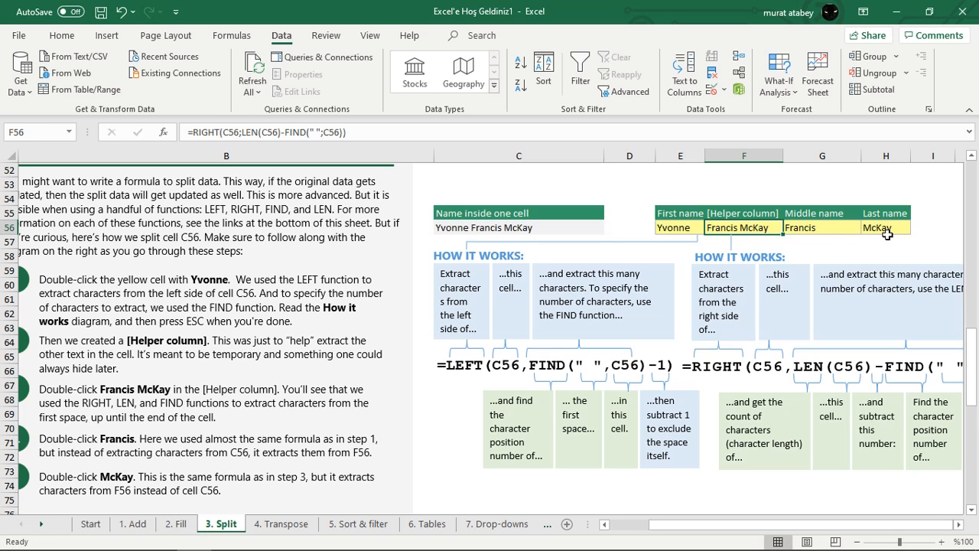
Examine the full RIGHT formula diagram and the F56 reference in the LEFT formula of Middle name cell G56
left_click(814, 229)
left_click(755, 228)
left_click(958, 524)
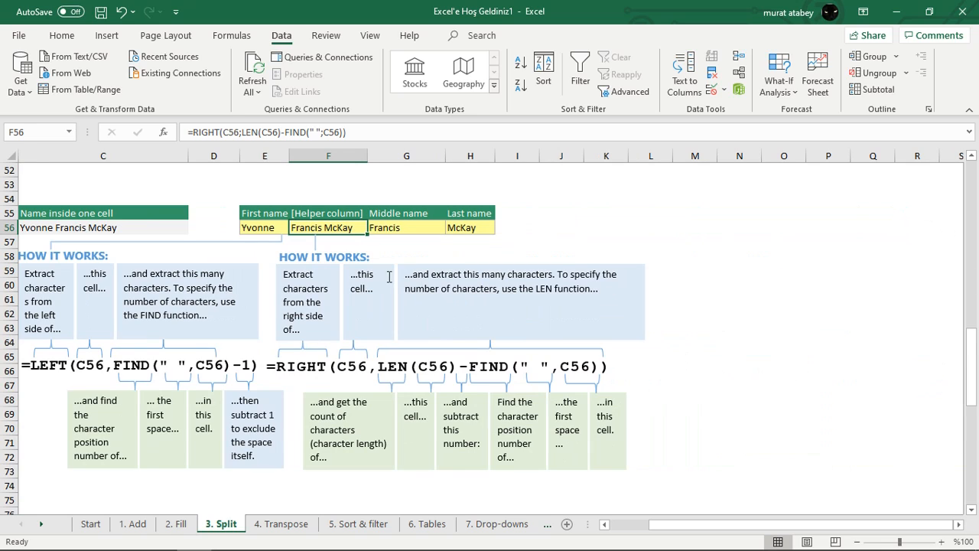
left_click(398, 228)
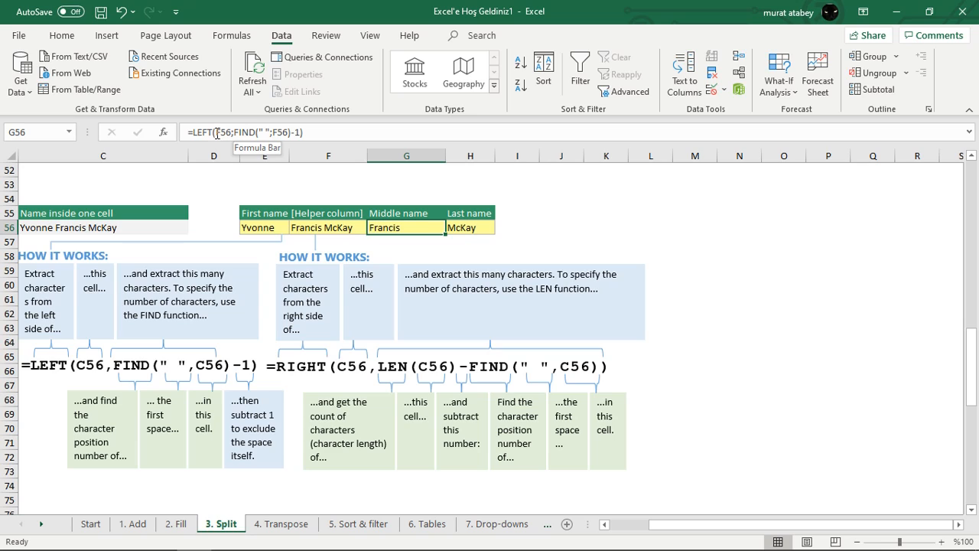
left_click_drag(218, 133, 226, 132)
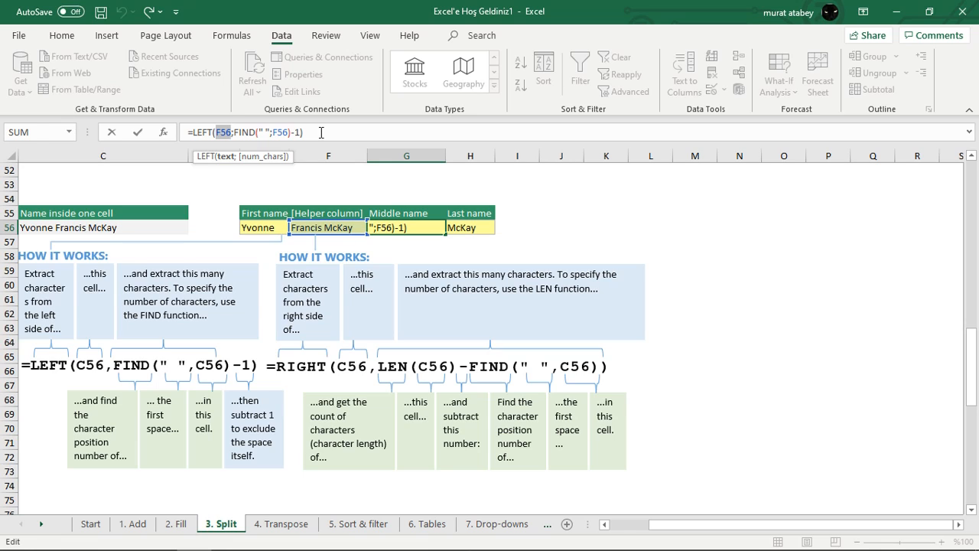
key("ctrl+Return")
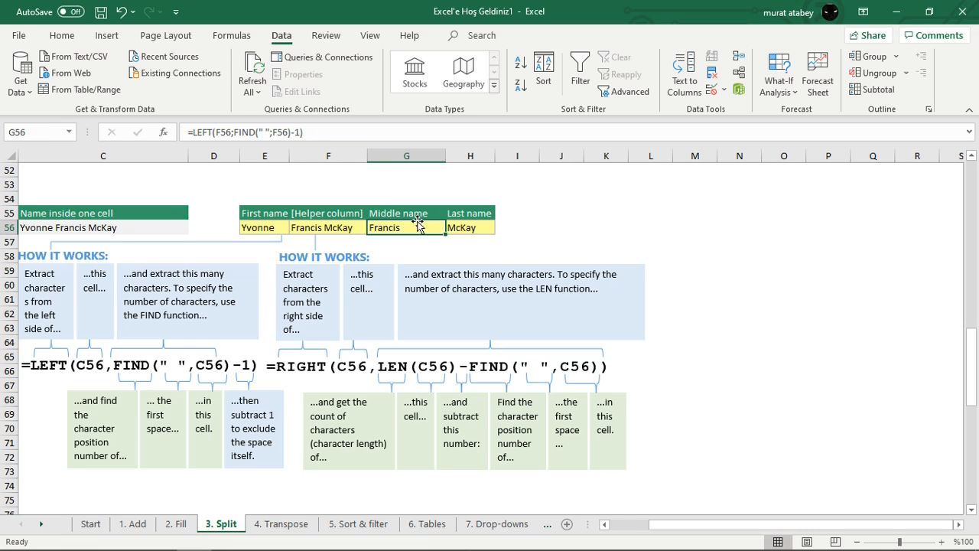
Inspect the RIGHT formula of Last name cell H56 and its references to helper column cell F56, leaving it unedited
left_click(474, 230)
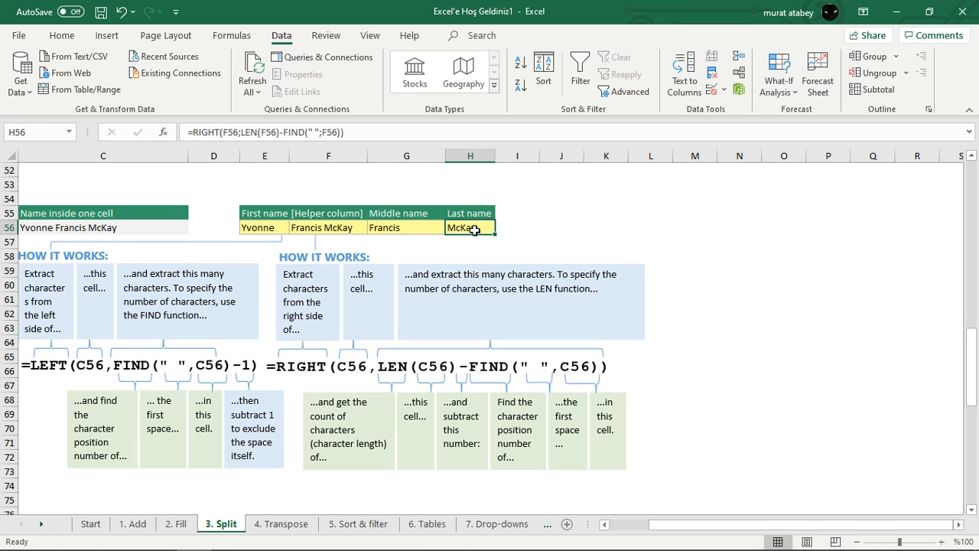
left_click(340, 228)
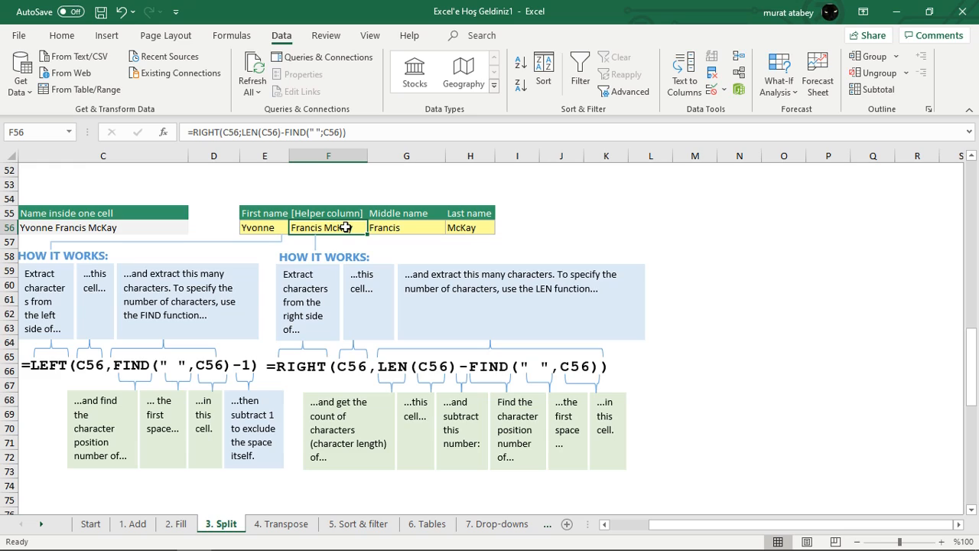
left_click(468, 227)
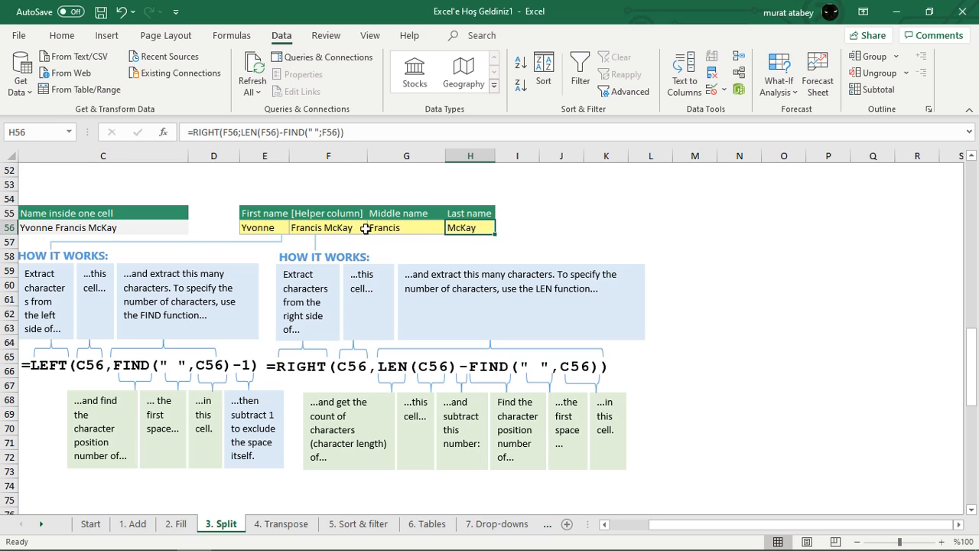
double_click(481, 227)
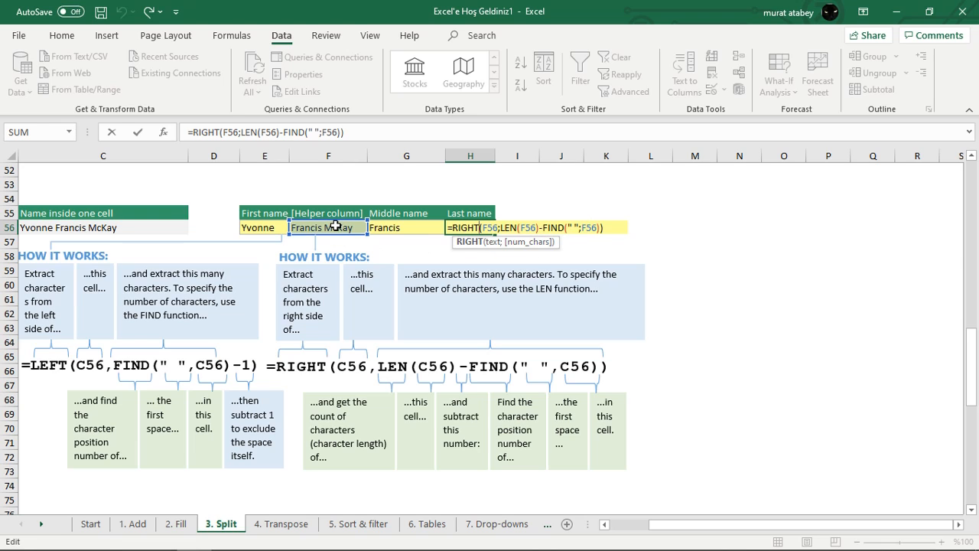
key("Escape")
left_click(642, 244)
Go back to the numbered instructions under Split a column with formulas
scroll(452, 296, "down", 1)
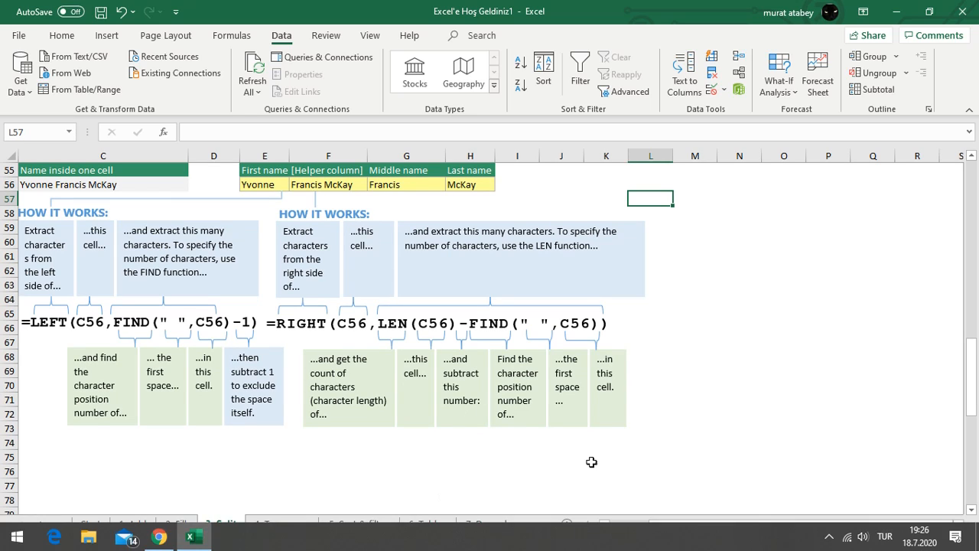
left_click(620, 528)
scroll(495, 383, "up", 3)
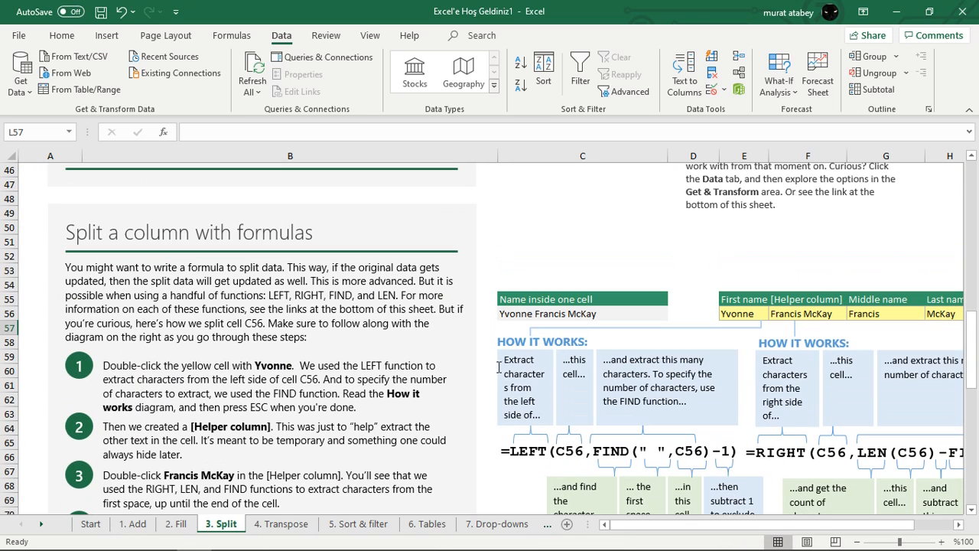